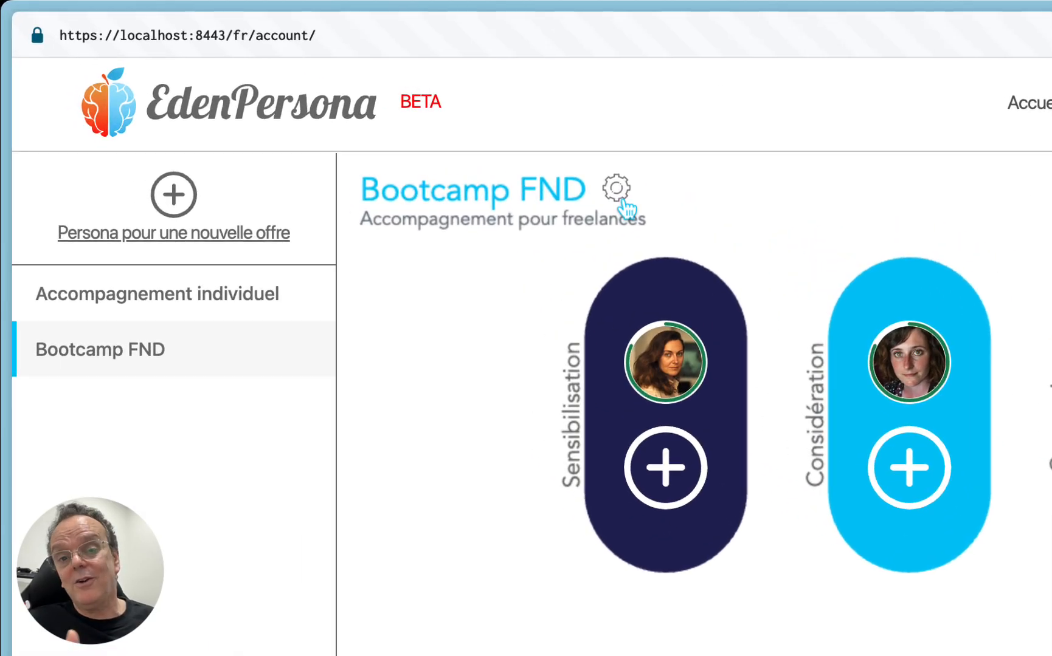
Step: Review the Bootcamp FND offer settings, including the default filter criteria and WooCommerce filters, and close them without saving
{"action": "left_click", "coordinate": [622, 203]}
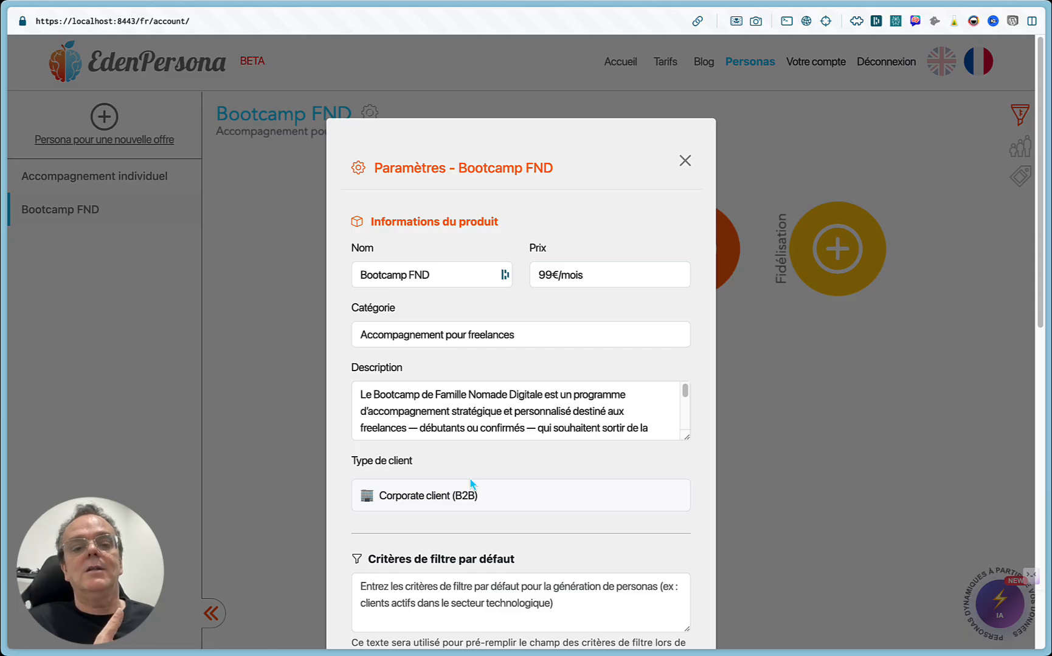
{"action": "scroll", "coordinate": [492, 450], "scroll_direction": "down", "scroll_amount": 5}
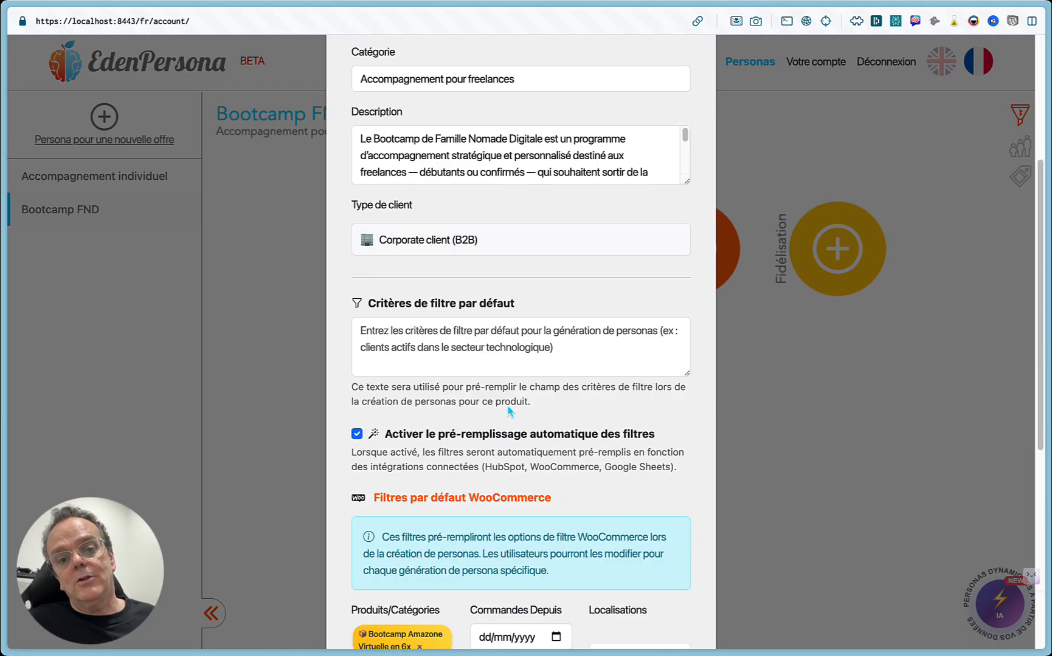
{"action": "scroll", "coordinate": [462, 237], "scroll_direction": "up", "scroll_amount": 5}
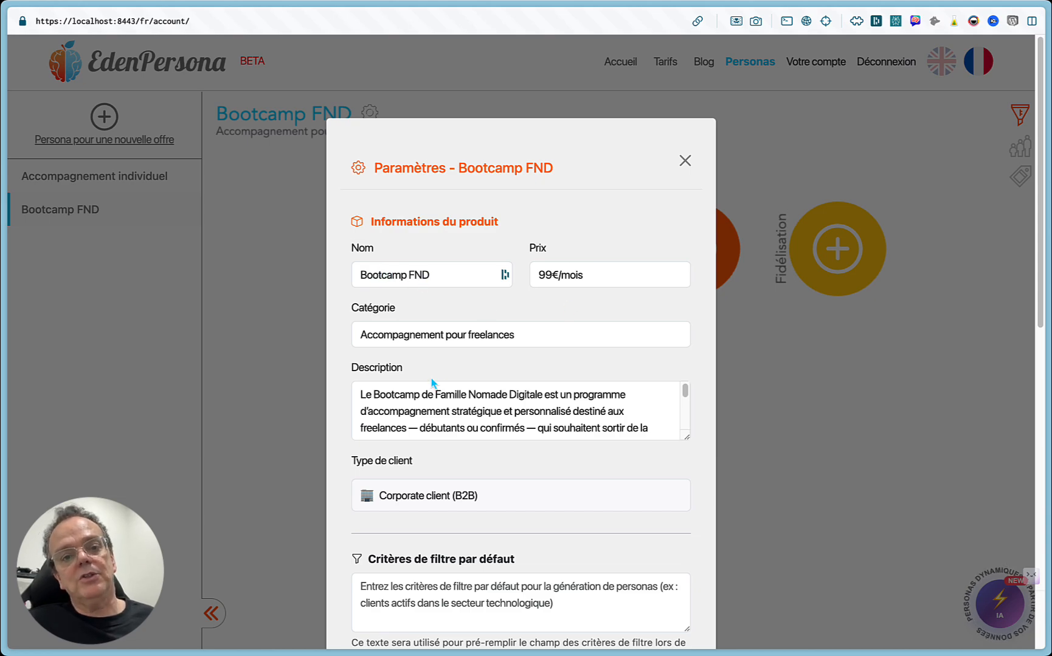
{"action": "scroll", "coordinate": [428, 376], "scroll_direction": "down", "scroll_amount": 2}
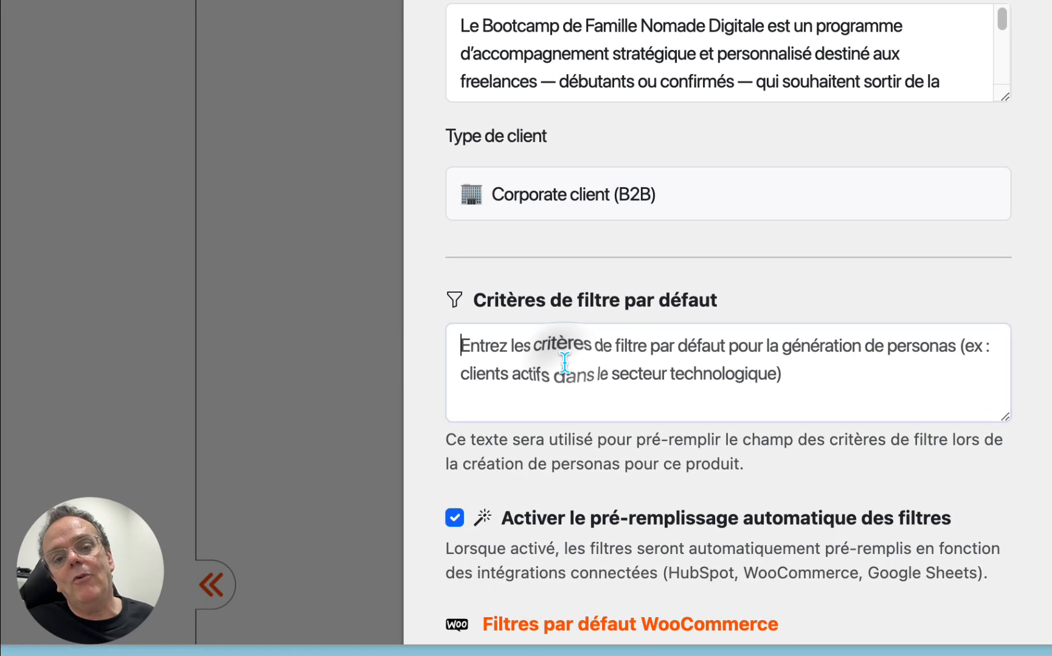
{"action": "left_click", "coordinate": [424, 479]}
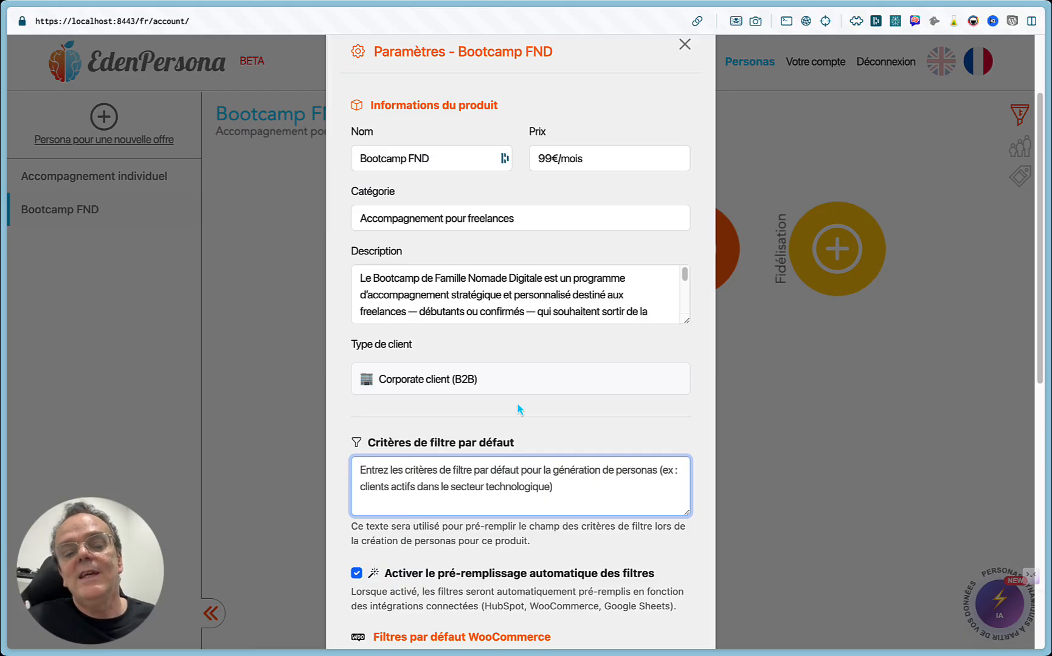
{"action": "scroll", "coordinate": [520, 412], "scroll_direction": "down", "scroll_amount": 3}
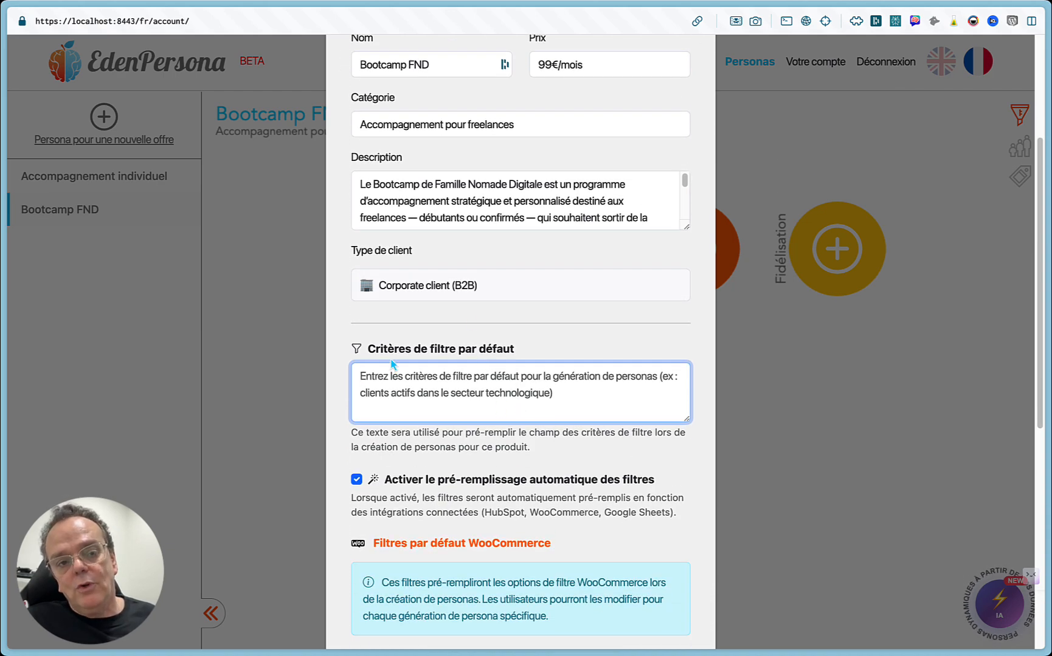
{"action": "scroll", "coordinate": [414, 347], "scroll_direction": "up", "scroll_amount": 6}
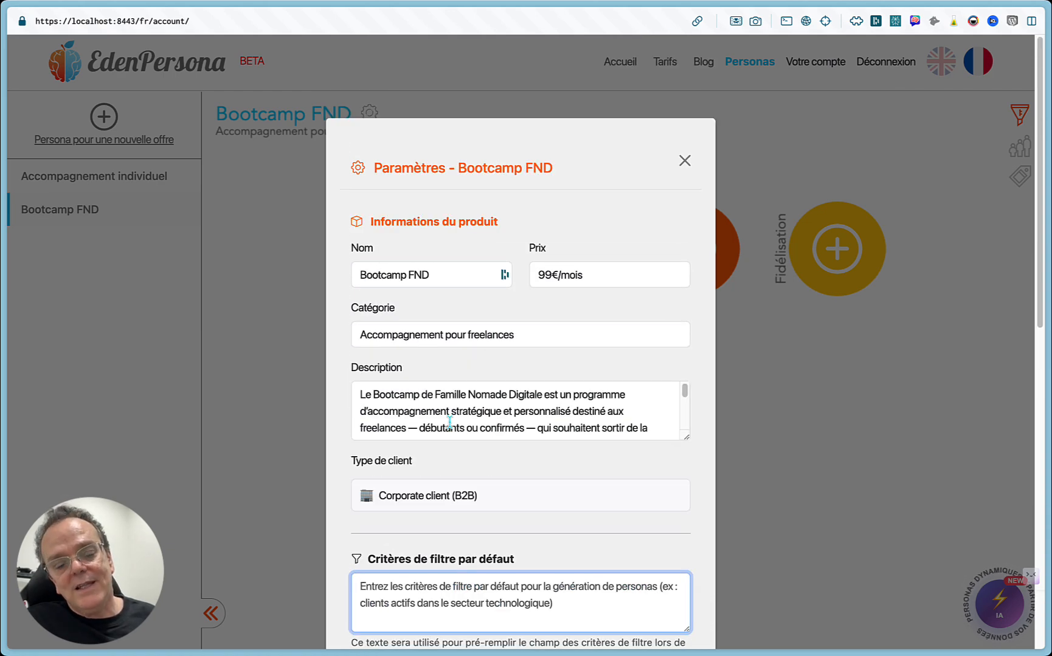
{"action": "scroll", "coordinate": [449, 421], "scroll_direction": "down", "scroll_amount": 3}
{"action": "scroll", "coordinate": [351, 477], "scroll_direction": "down", "scroll_amount": 10}
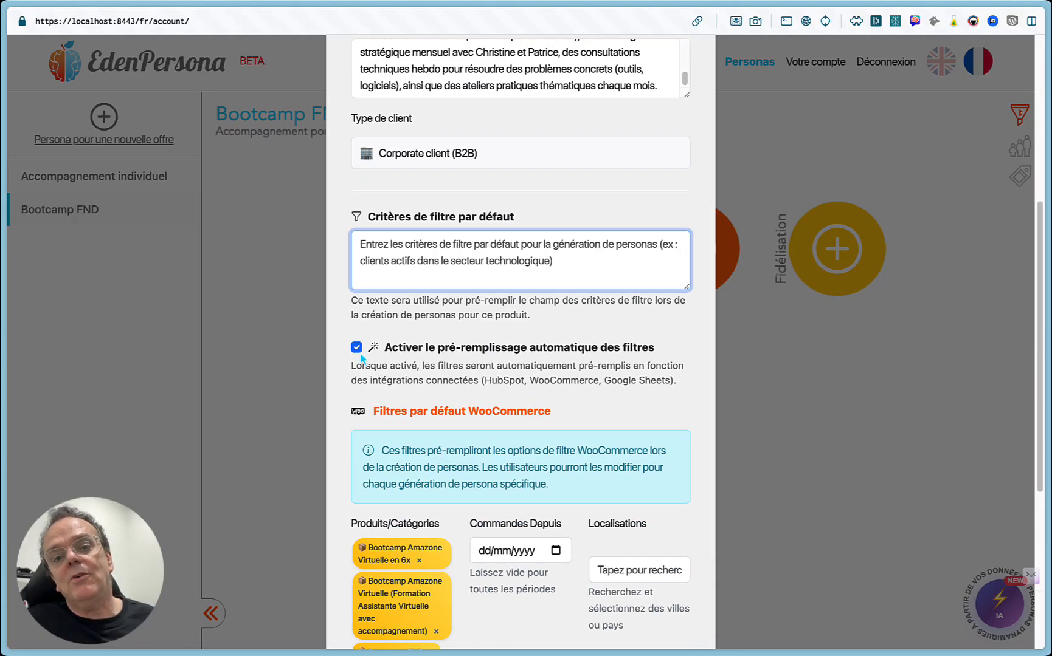
{"action": "scroll", "coordinate": [426, 469], "scroll_direction": "down", "scroll_amount": 5}
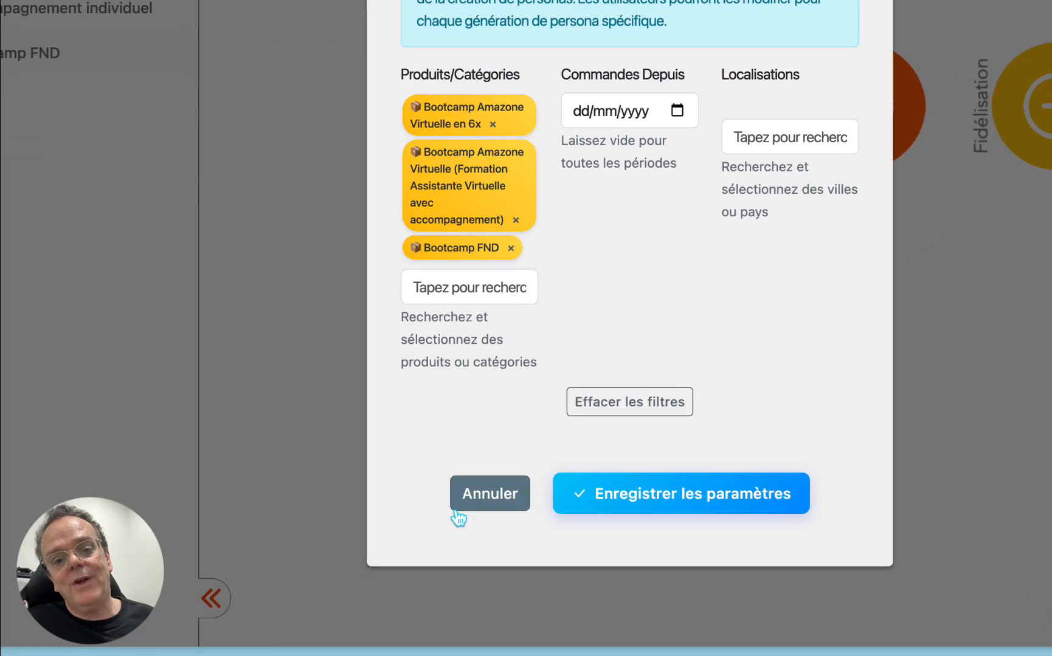
{"action": "left_click", "coordinate": [417, 535]}
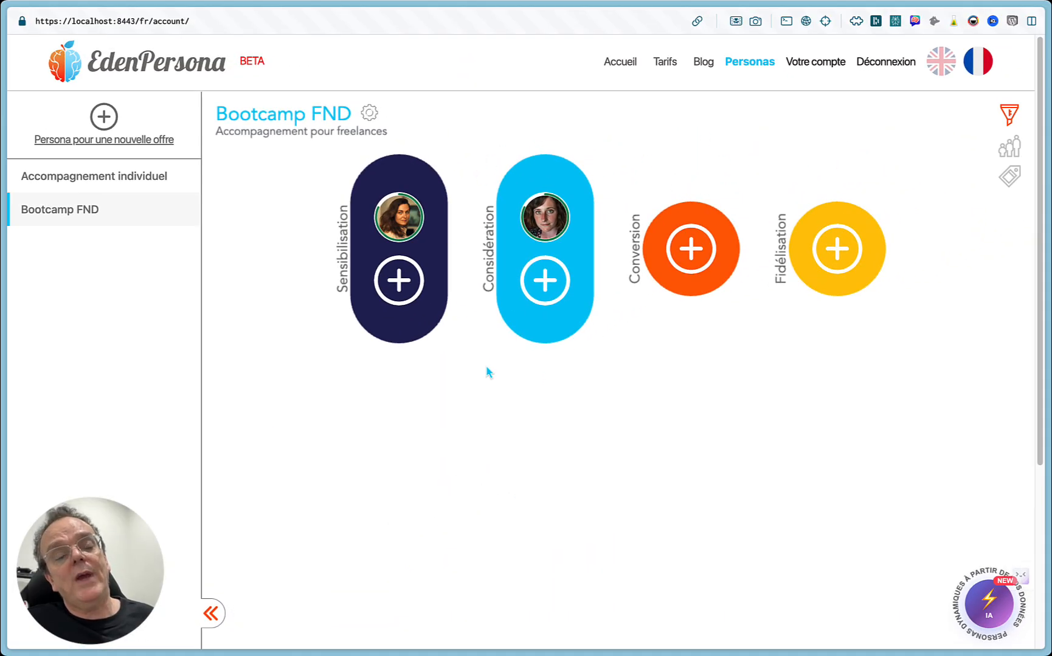
Step: Review the HubSpot, Google Workspace and WooCommerce integrations on the account page
{"action": "left_click", "coordinate": [819, 64]}
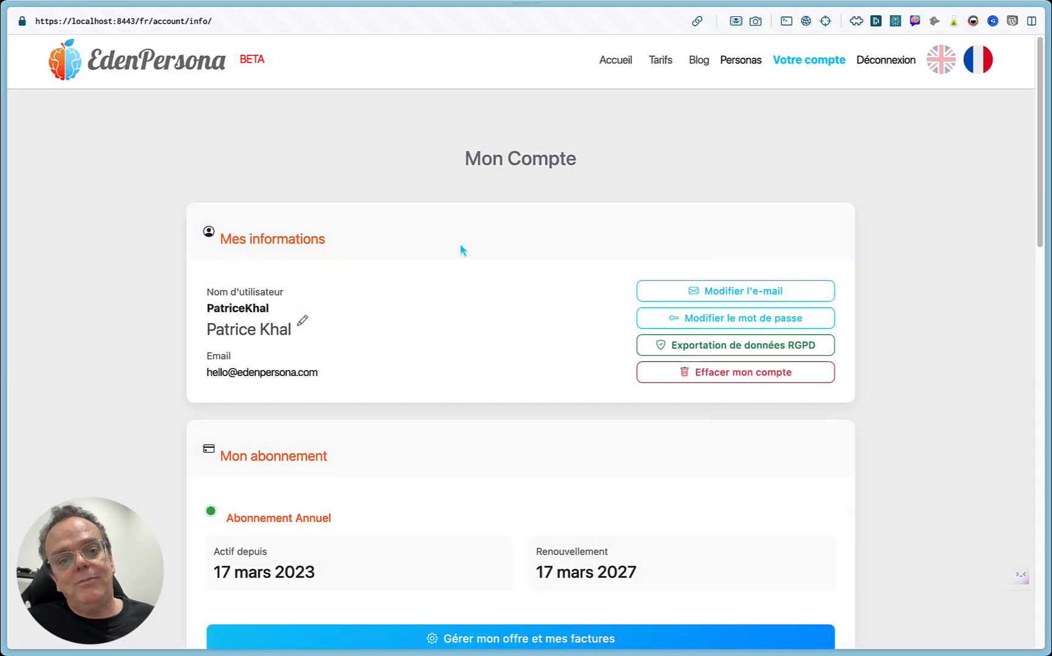
{"action": "scroll", "coordinate": [460, 256], "scroll_direction": "down", "scroll_amount": 10}
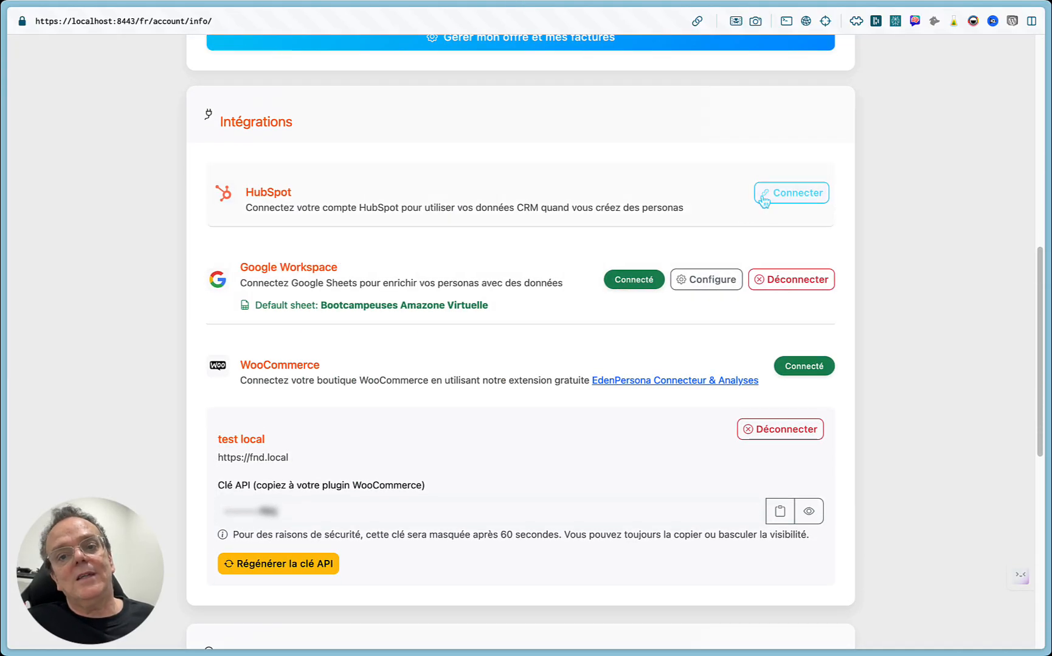
{"action": "left_click", "coordinate": [764, 195]}
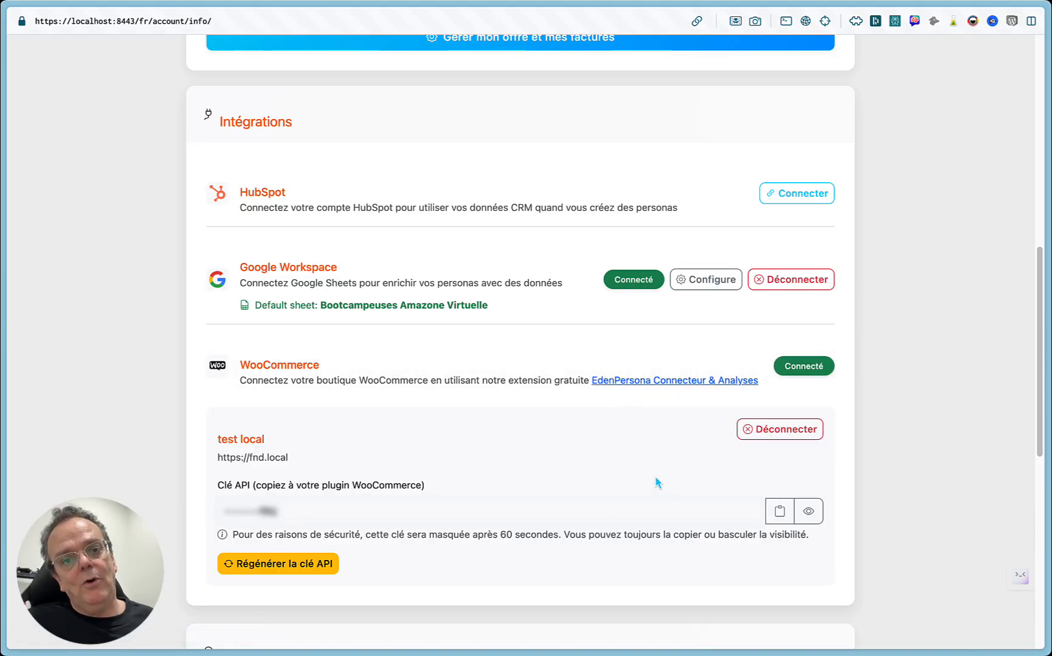
{"action": "scroll", "coordinate": [624, 365], "scroll_direction": "up", "scroll_amount": 10}
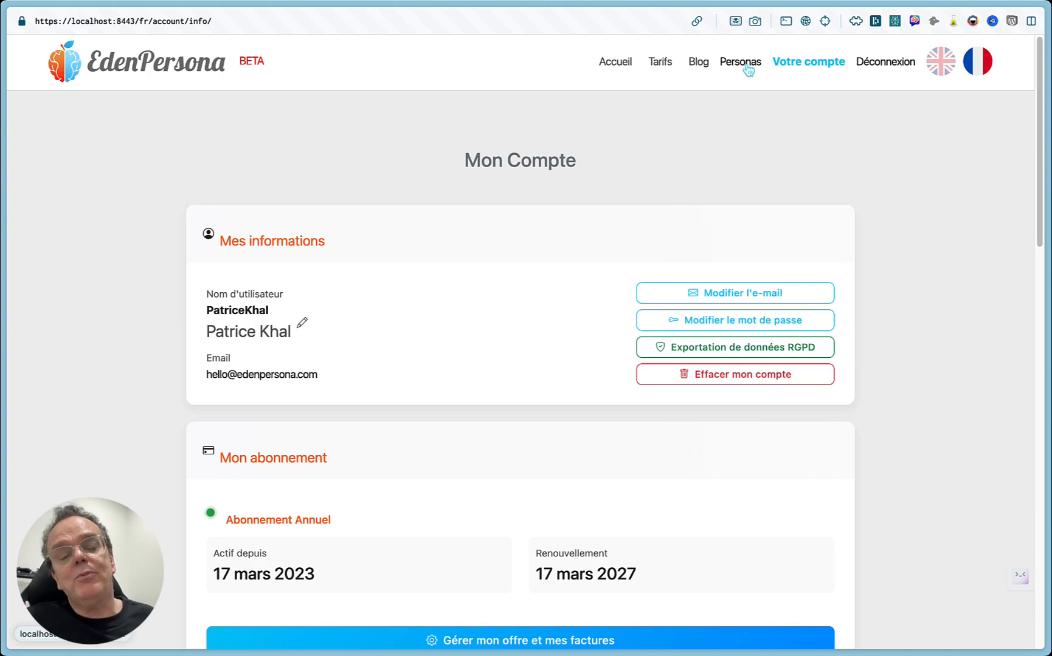
Step: Return to the Personas page and start the dynamic personas wizard for Bootcamp FND
{"action": "left_click", "coordinate": [747, 68]}
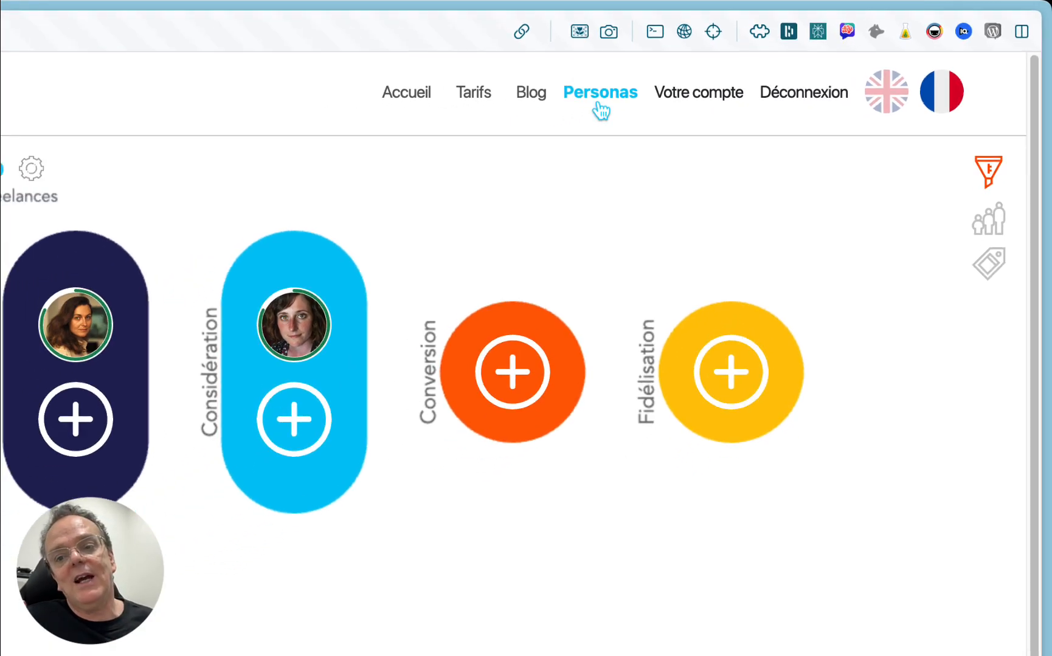
{"action": "left_click", "coordinate": [997, 603]}
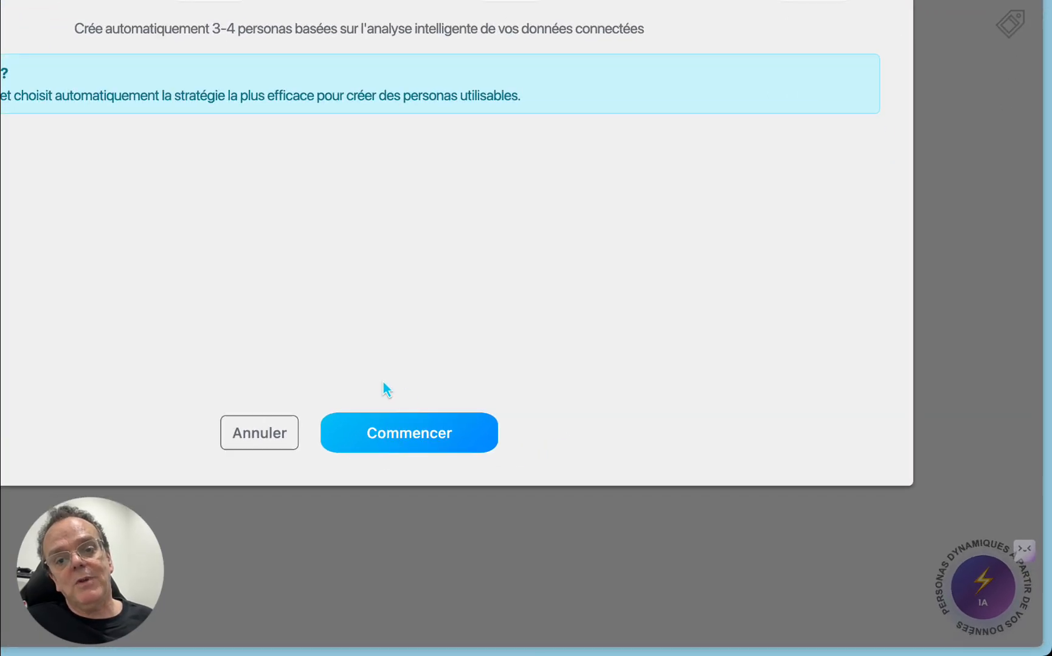
{"action": "left_click", "coordinate": [423, 437]}
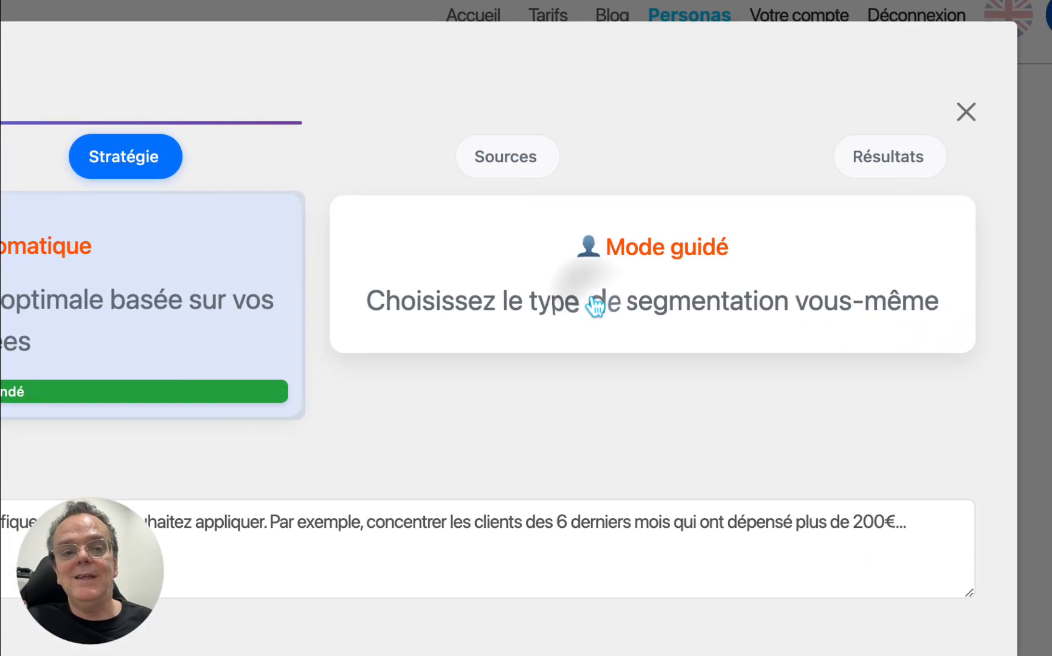
Step: Try the guided segmentation mode with the Géographique segmentation type
{"action": "left_click", "coordinate": [595, 305]}
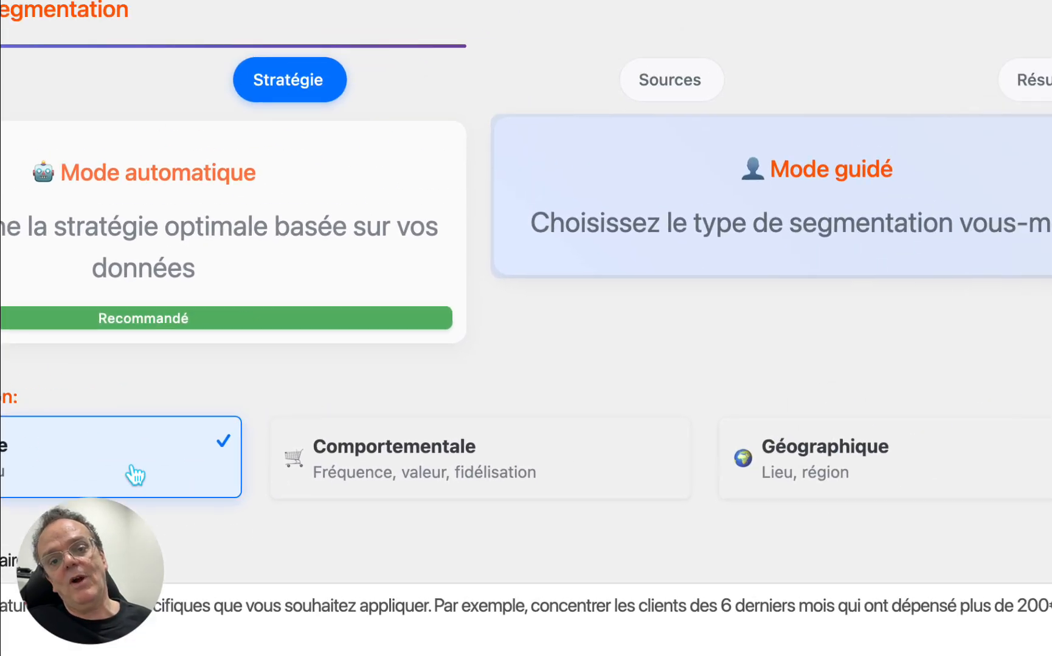
{"action": "left_click", "coordinate": [842, 288]}
{"action": "left_click", "coordinate": [651, 555]}
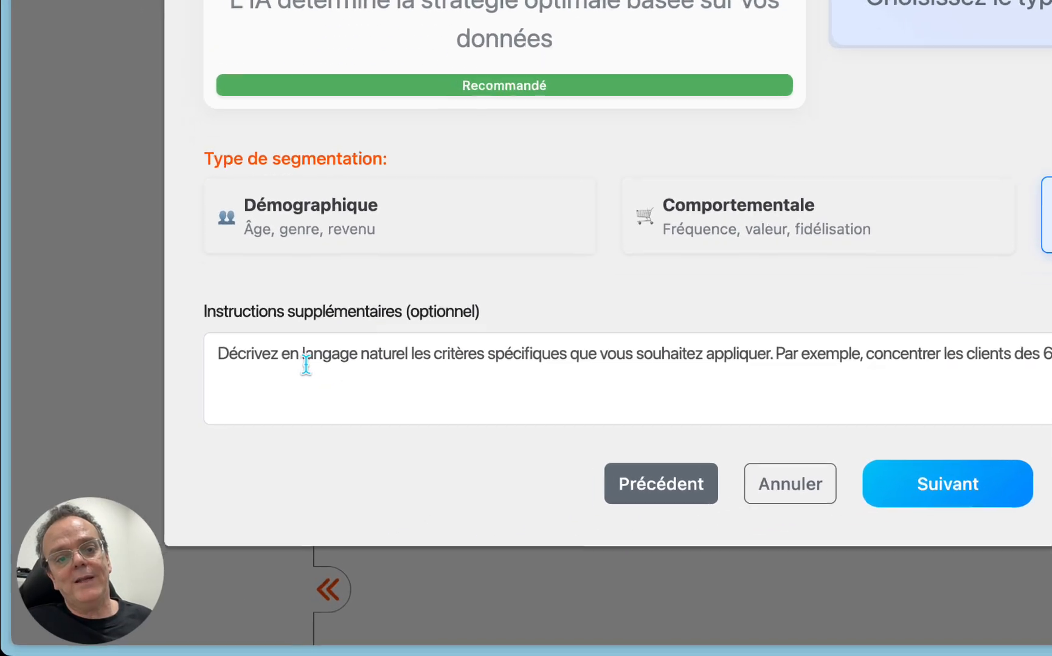
Step: Enter "Déjà freelance, lancé depuis peu" as additional instructions, select automatic segmentation mode and continue to the data sources
{"action": "left_click", "coordinate": [204, 467]}
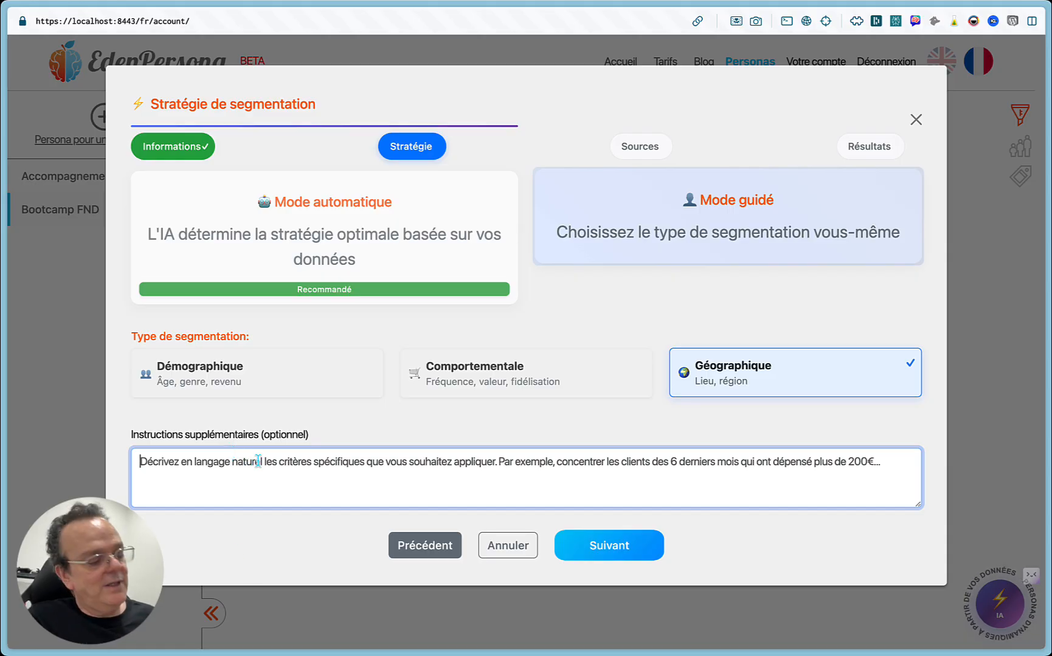
{"action": "type", "text": "Déjà fre"}
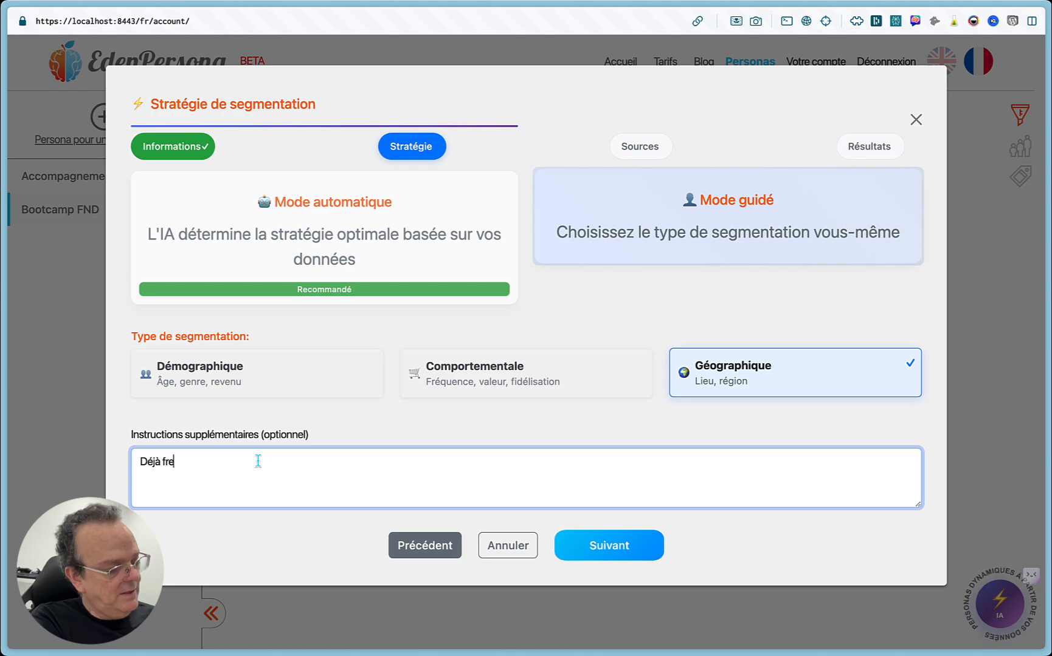
{"action": "type", "text": "elance, lanc"}
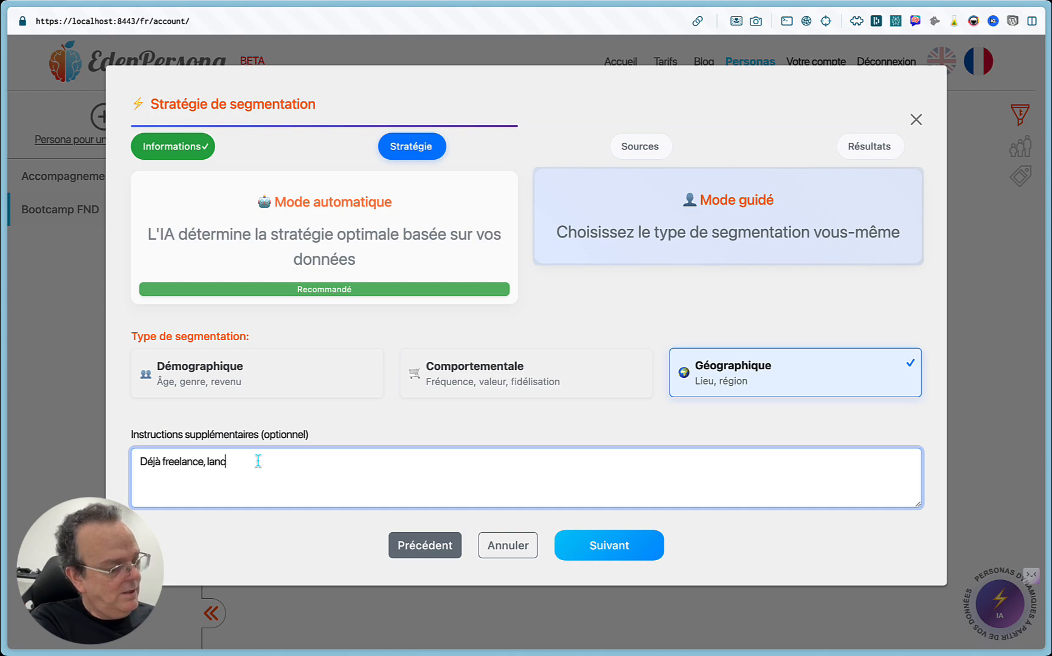
{"action": "type", "text": "é dep"}
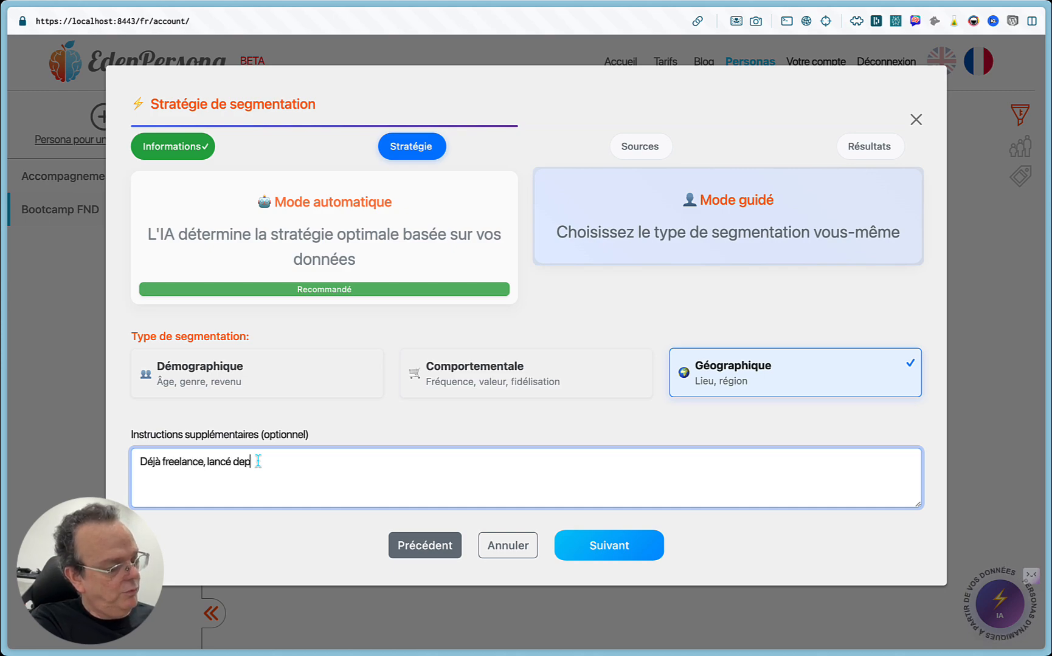
{"action": "type", "text": "uis peu"}
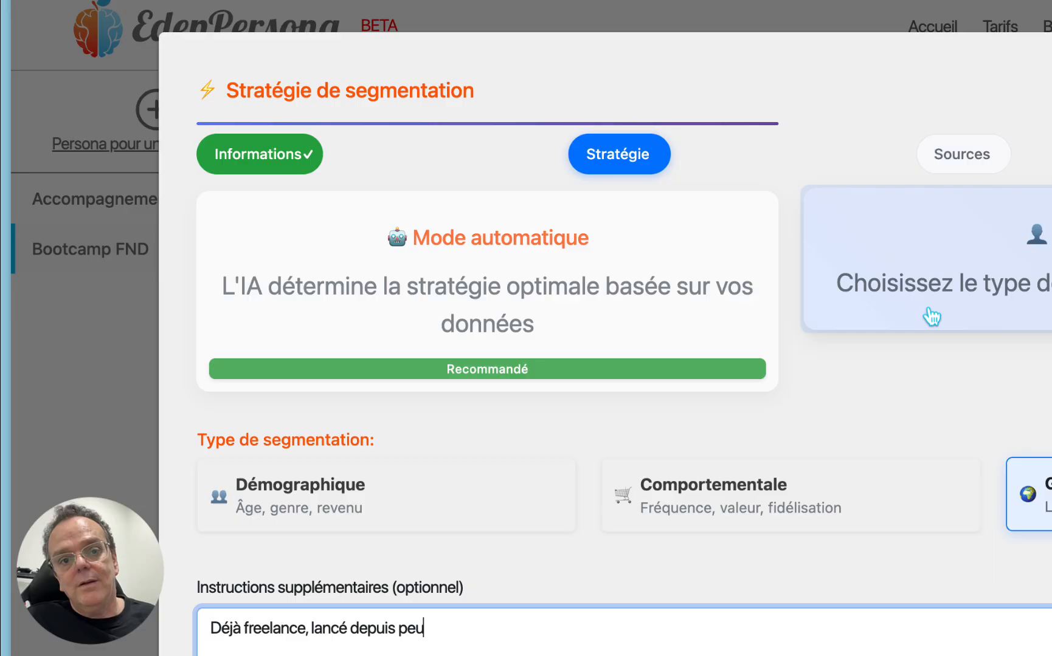
{"action": "left_click", "coordinate": [352, 241]}
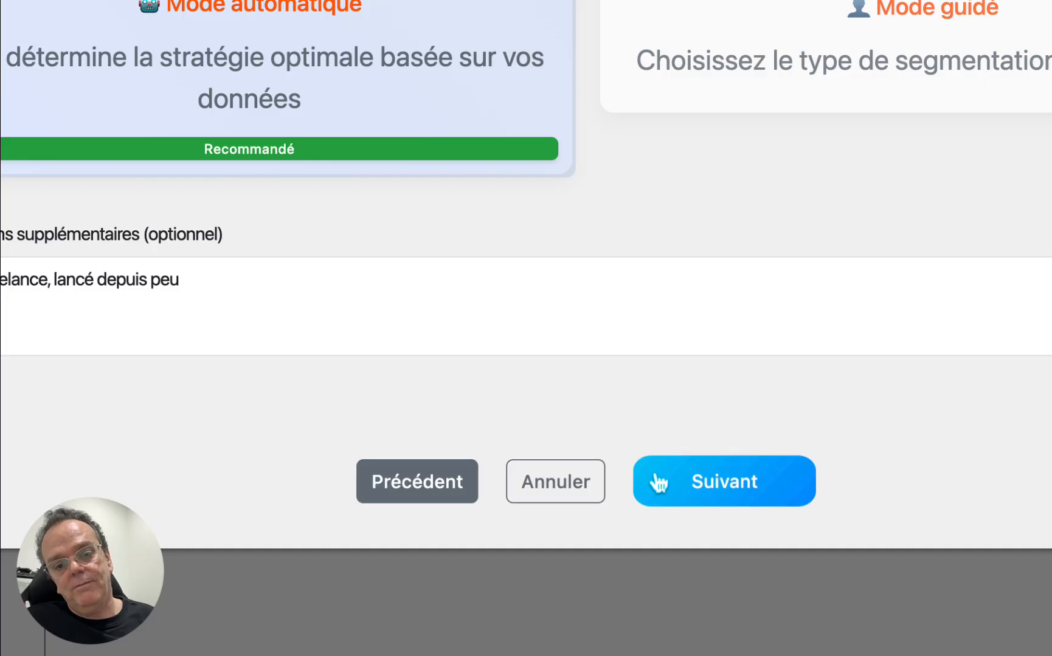
{"action": "left_click", "coordinate": [655, 481]}
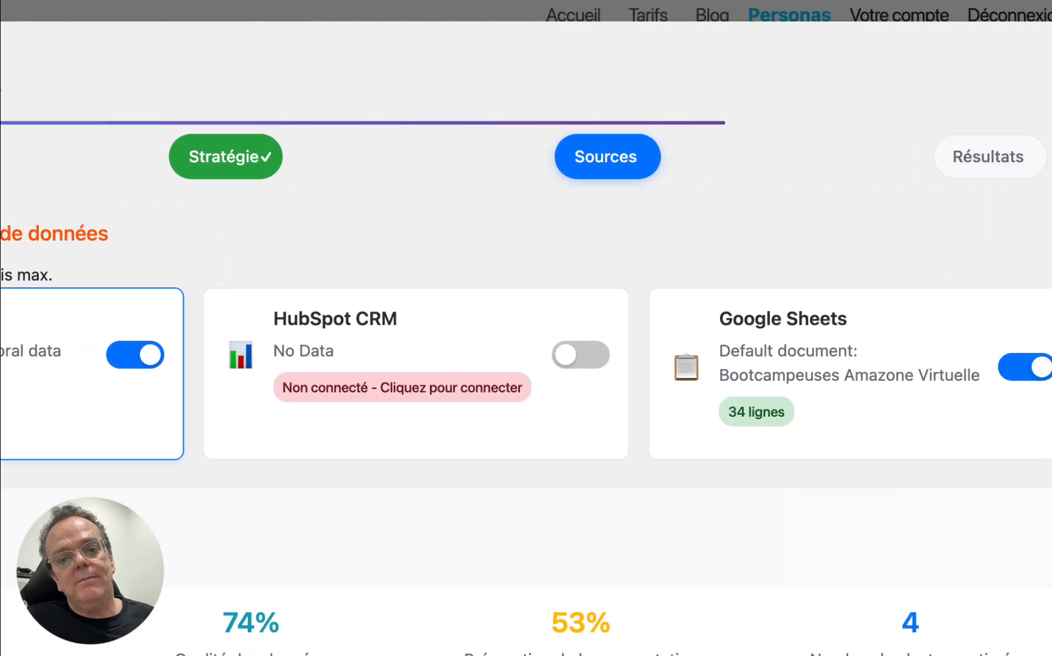
Step: Compare the analysis preview with different data sources, keep WooCommerce and Google Sheets enabled, and run the analysis
{"action": "left_click", "coordinate": [1033, 377]}
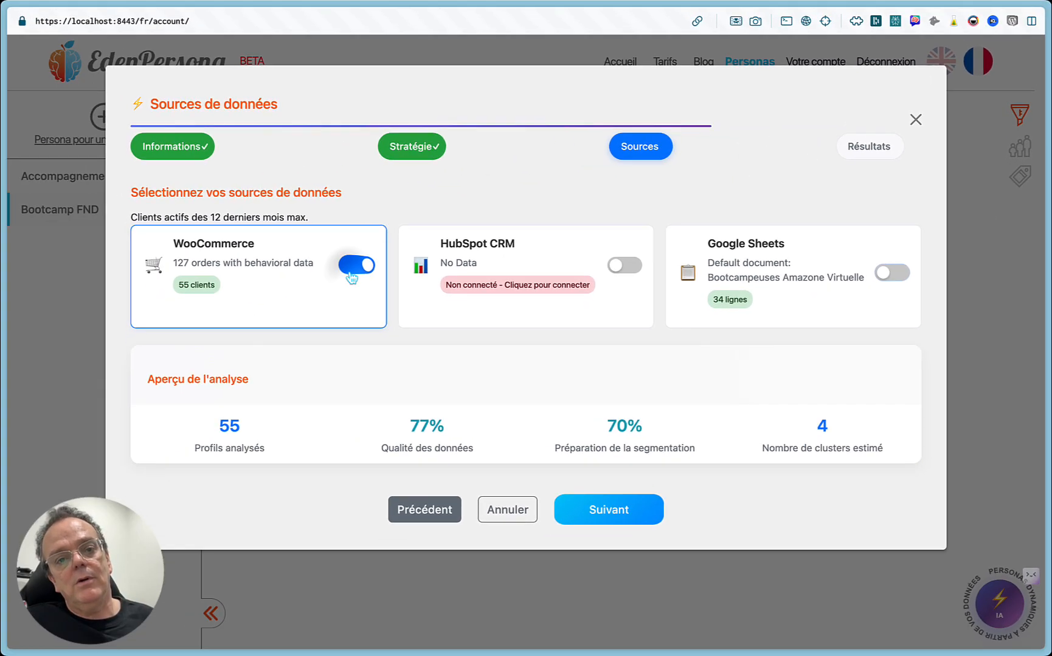
{"action": "left_click", "coordinate": [352, 268]}
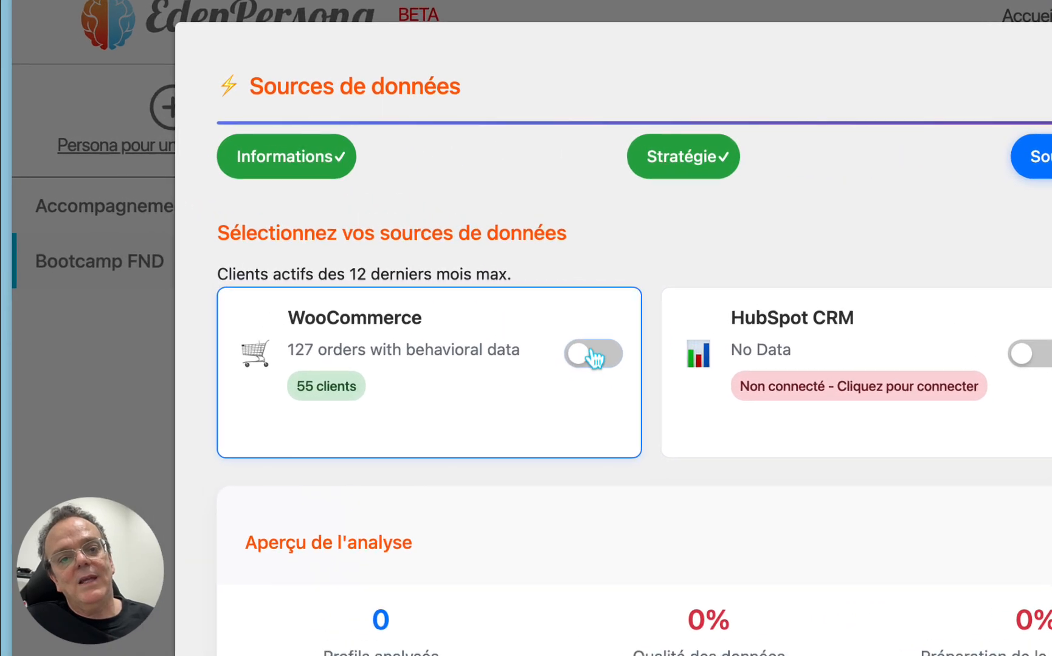
{"action": "left_click", "coordinate": [356, 265]}
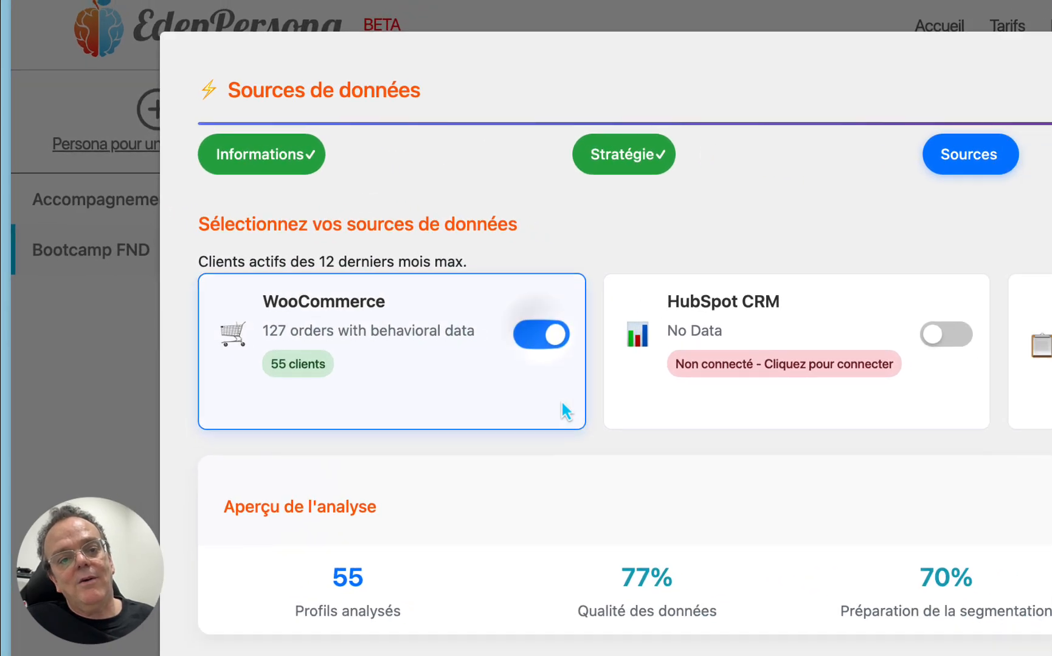
{"action": "mouse_move", "coordinate": [197, 436]}
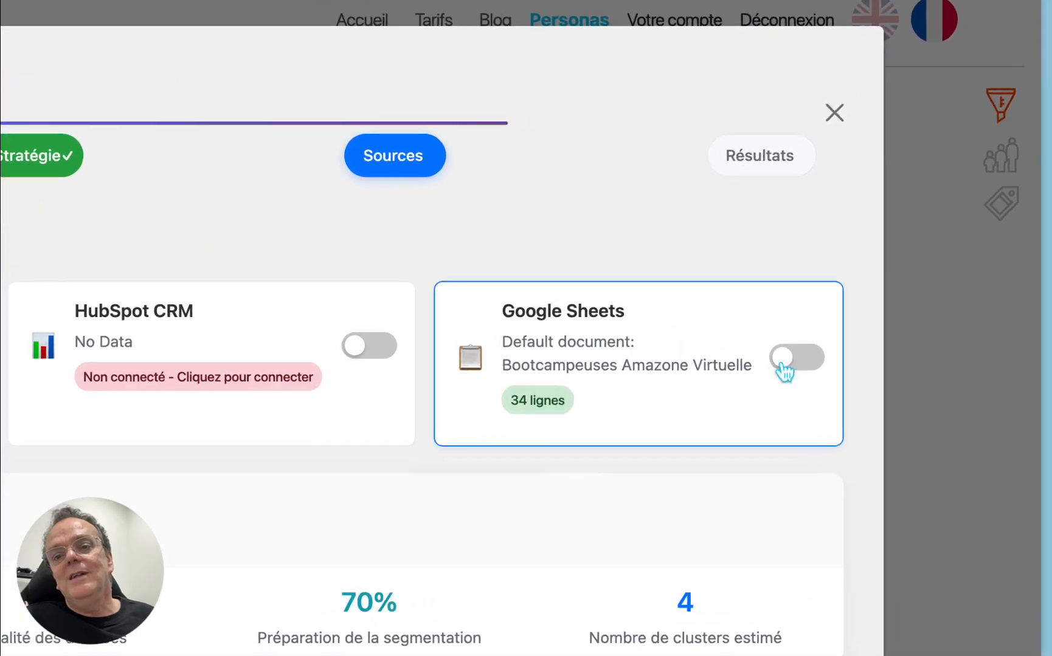
{"action": "left_click", "coordinate": [892, 273]}
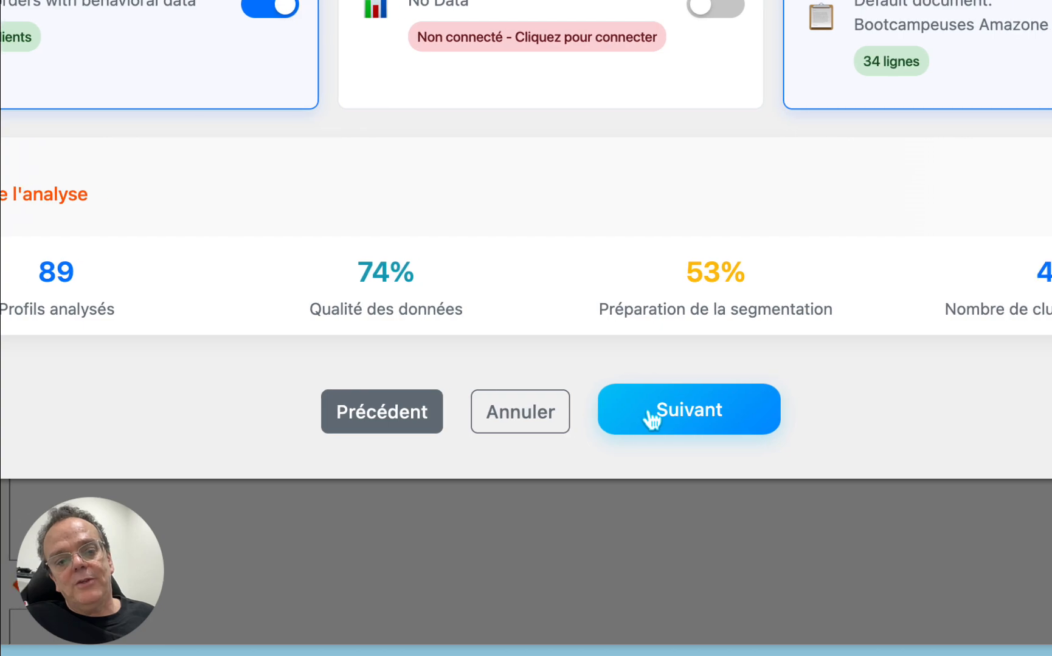
{"action": "left_click", "coordinate": [695, 418]}
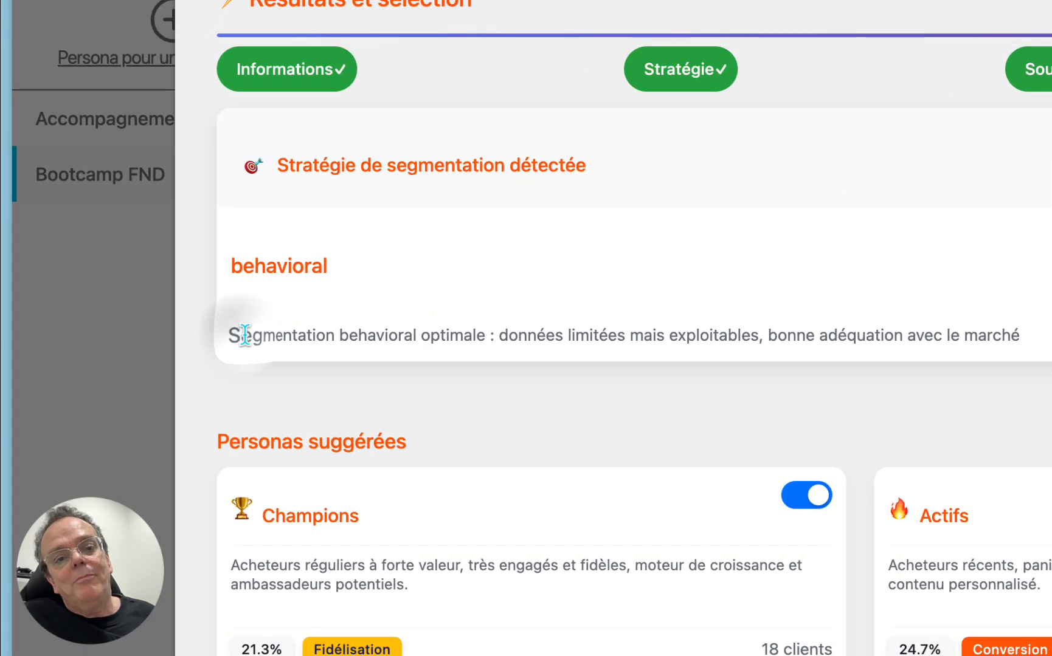
Step: Examine the detected segmentation strategy and the descriptions of the suggested personas in the results
{"action": "left_click_drag", "start_coordinate": [144, 307], "coordinate": [608, 357]}
{"action": "double_click", "coordinate": [348, 334]}
{"action": "left_click", "coordinate": [262, 335]}
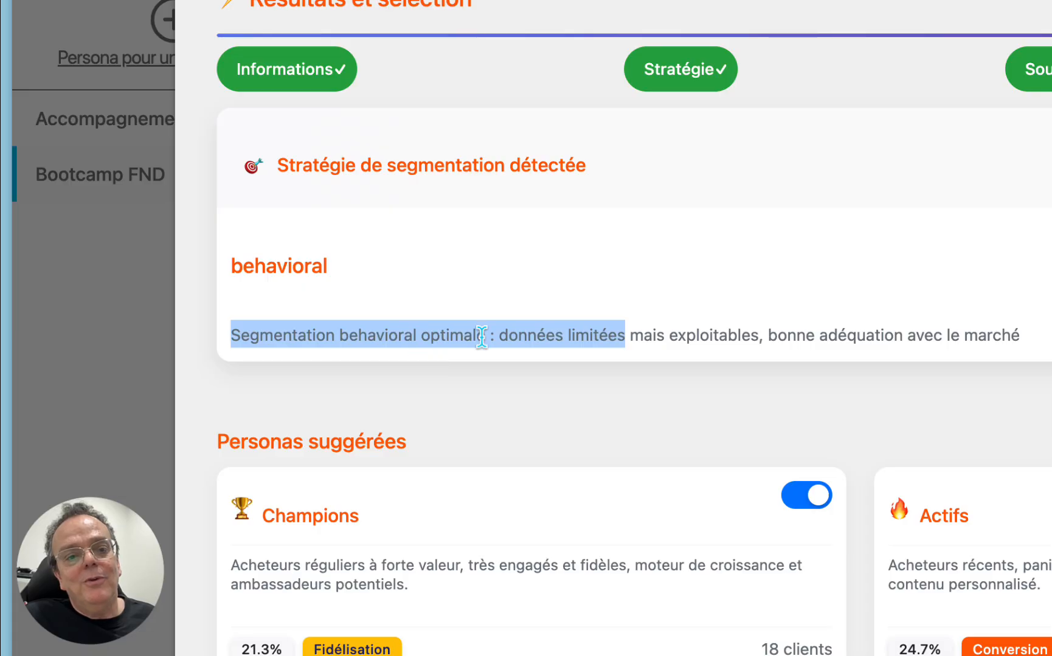
{"action": "scroll", "coordinate": [482, 337], "scroll_direction": "down", "scroll_amount": 5}
{"action": "scroll", "coordinate": [482, 337], "scroll_direction": "up", "scroll_amount": 1}
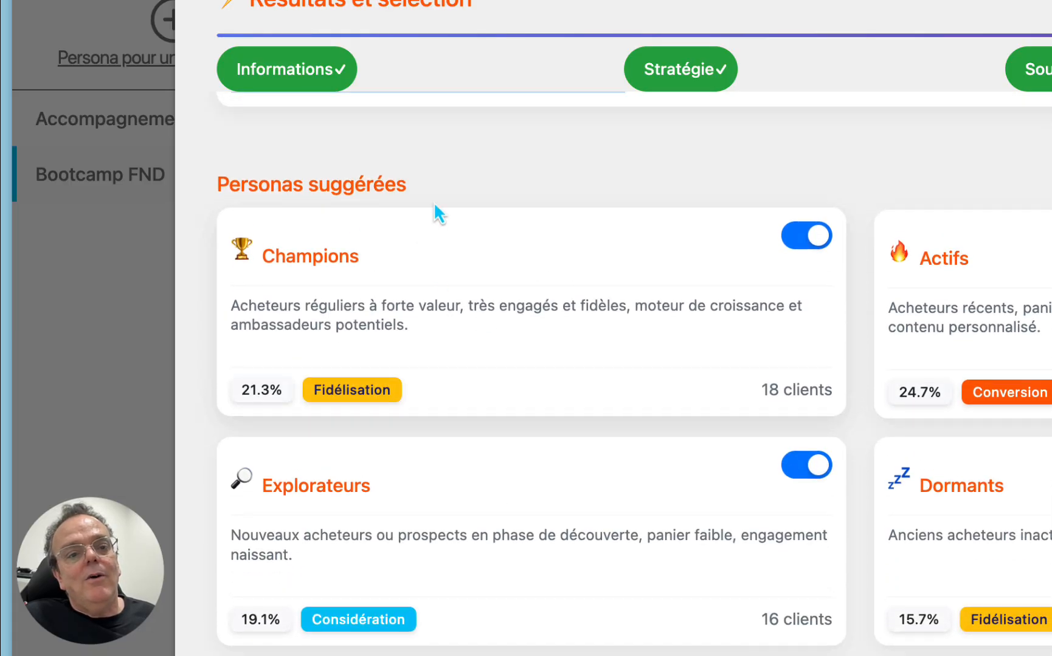
{"action": "left_click", "coordinate": [436, 190]}
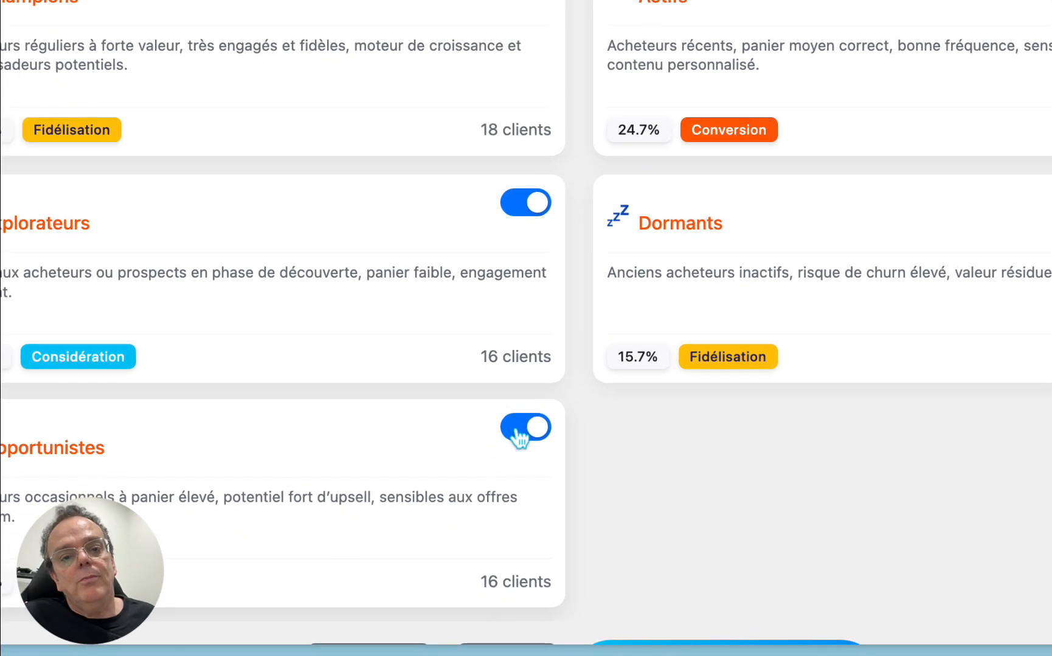
Step: Exclude the Opportunistes persona from the suggestions, create the remaining personas and acknowledge the creation notice
{"action": "left_click", "coordinate": [479, 521]}
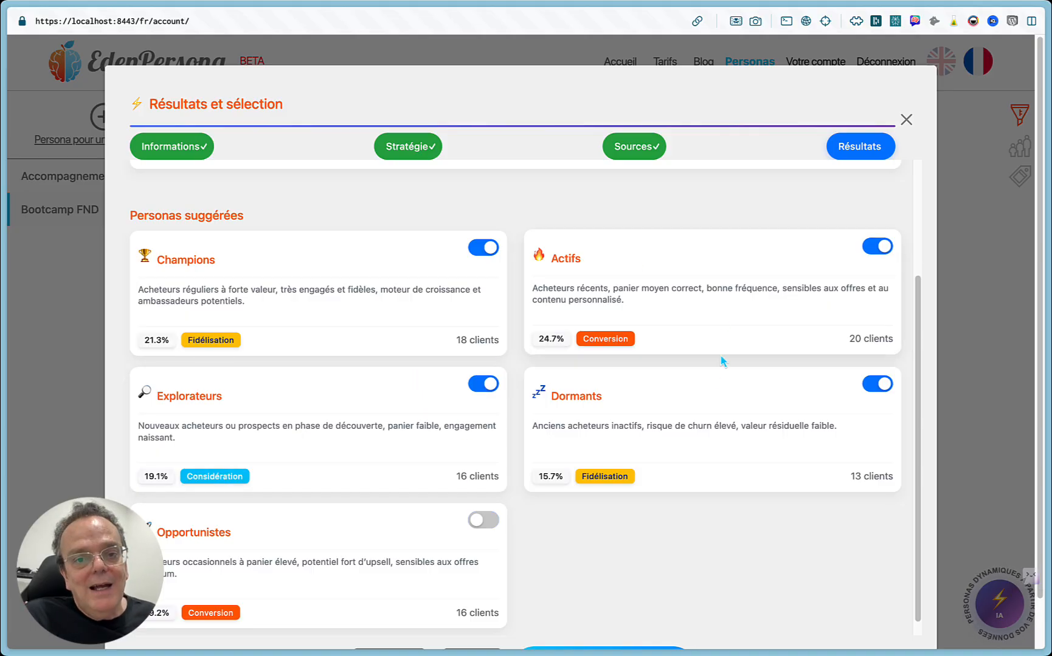
{"action": "scroll", "coordinate": [385, 408], "scroll_direction": "down", "scroll_amount": 1}
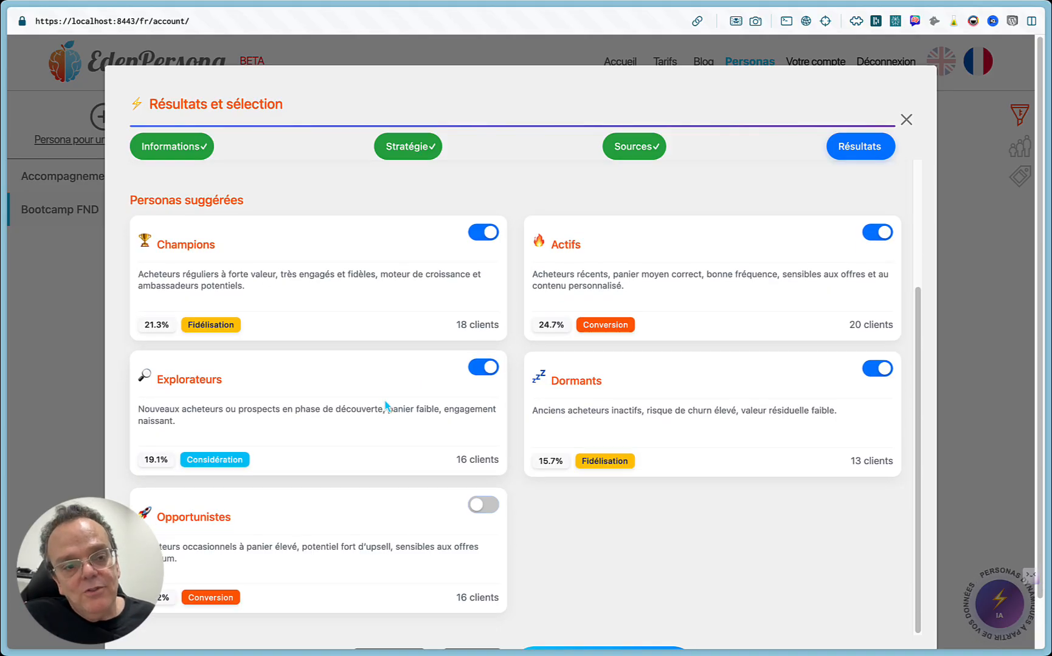
{"action": "scroll", "coordinate": [386, 411], "scroll_direction": "down", "scroll_amount": 2}
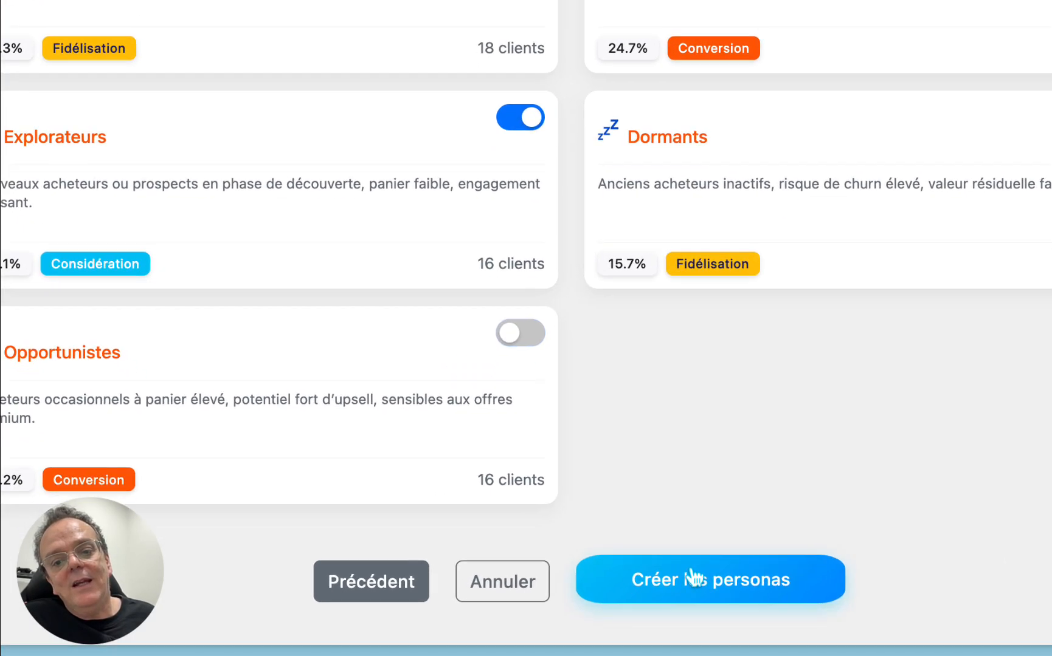
{"action": "left_click", "coordinate": [601, 609]}
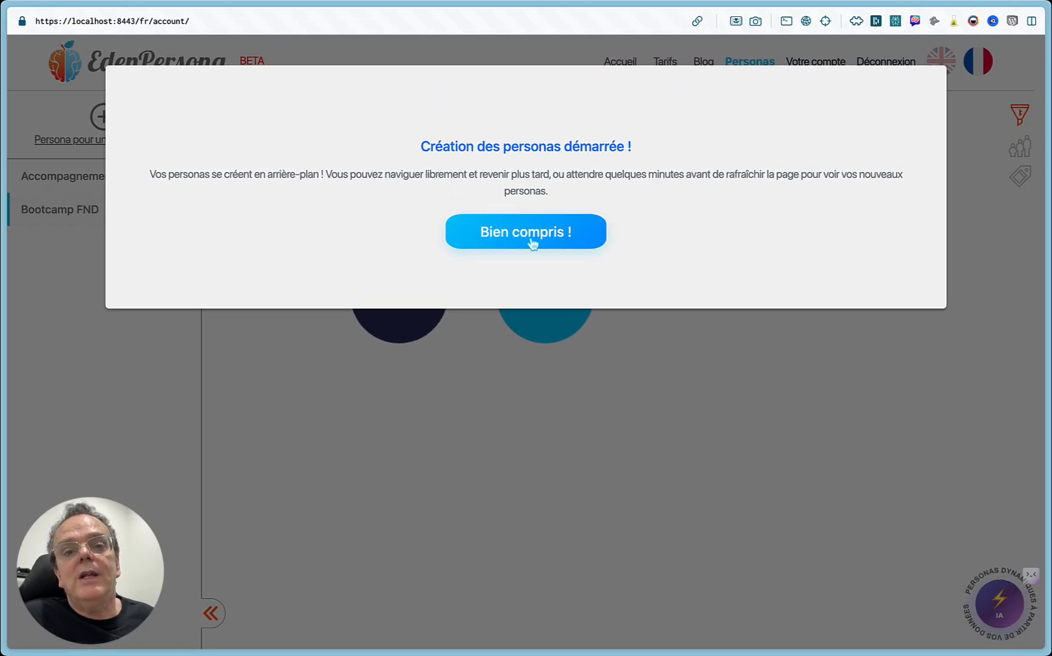
{"action": "left_click", "coordinate": [532, 237]}
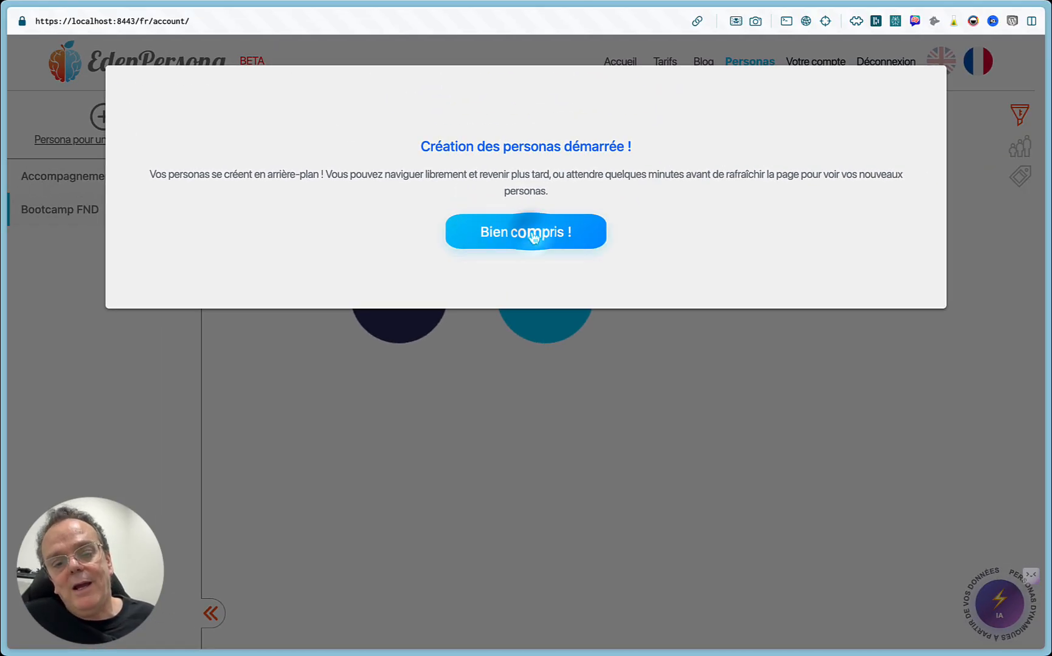
Step: View the blog article on geographic context for niche markets, and return to the personas overview of Bootcamp FND
{"action": "mouse_move", "coordinate": [414, 237]}
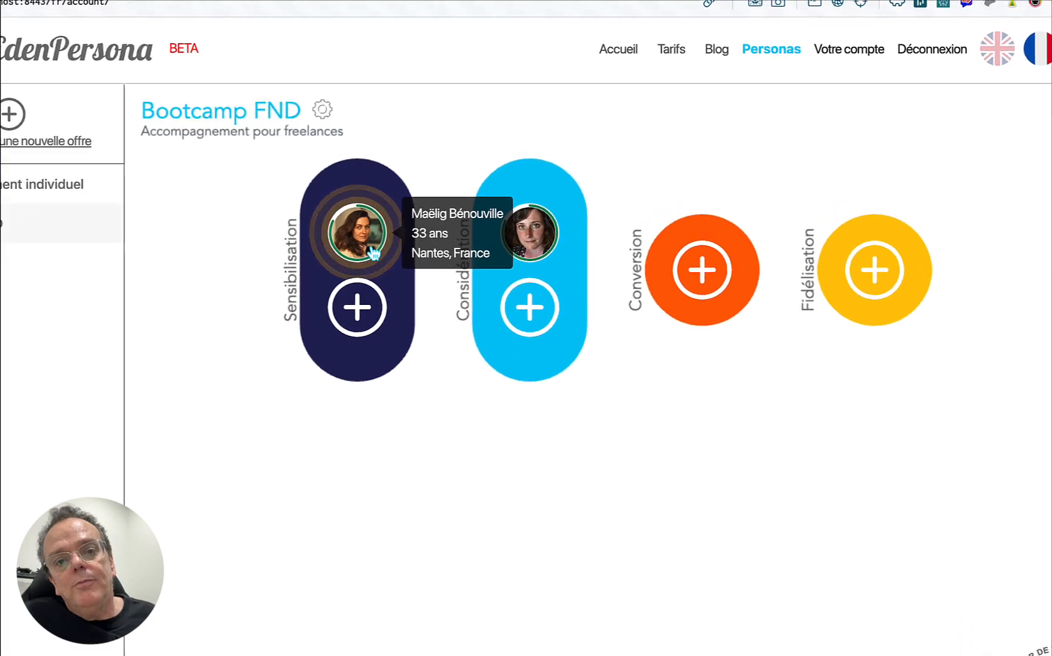
{"action": "mouse_move", "coordinate": [354, 251]}
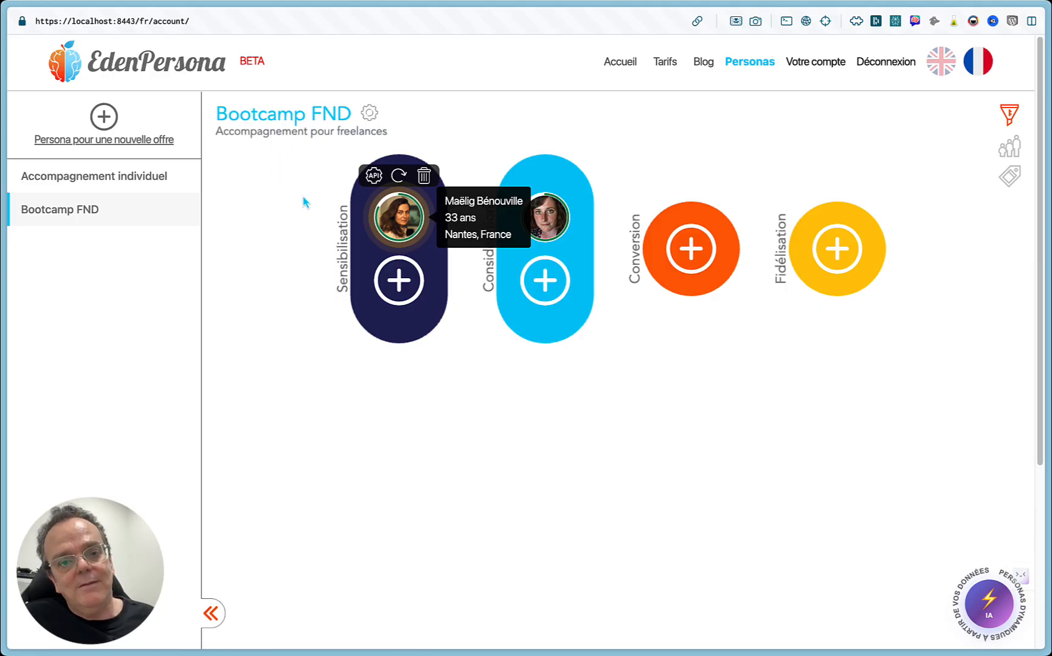
{"action": "left_click", "coordinate": [702, 62]}
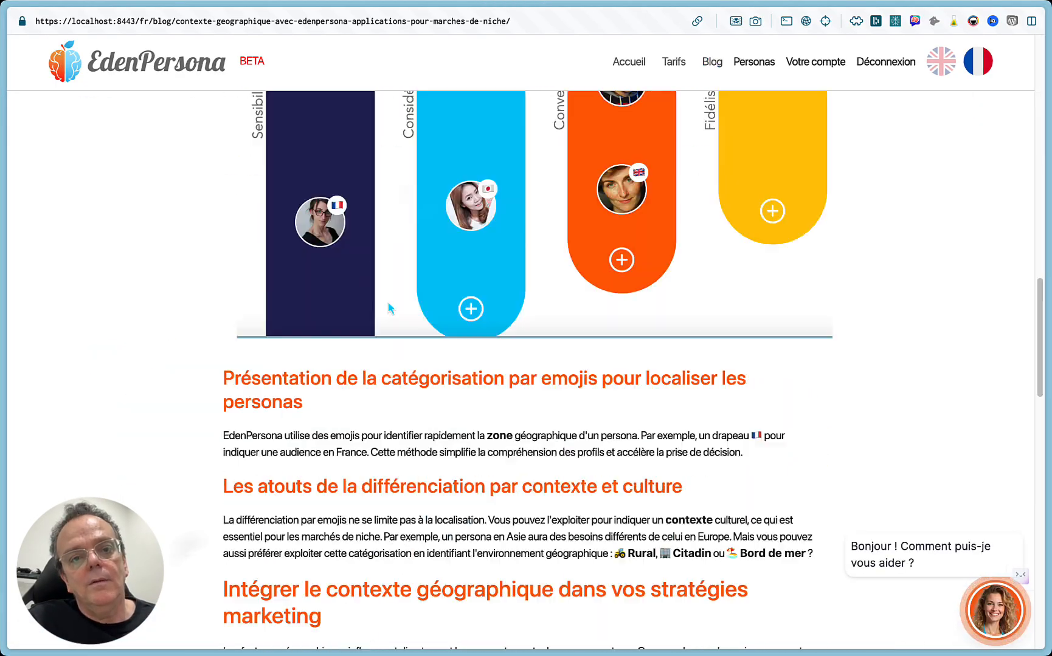
{"action": "scroll", "coordinate": [389, 308], "scroll_direction": "up", "scroll_amount": 20}
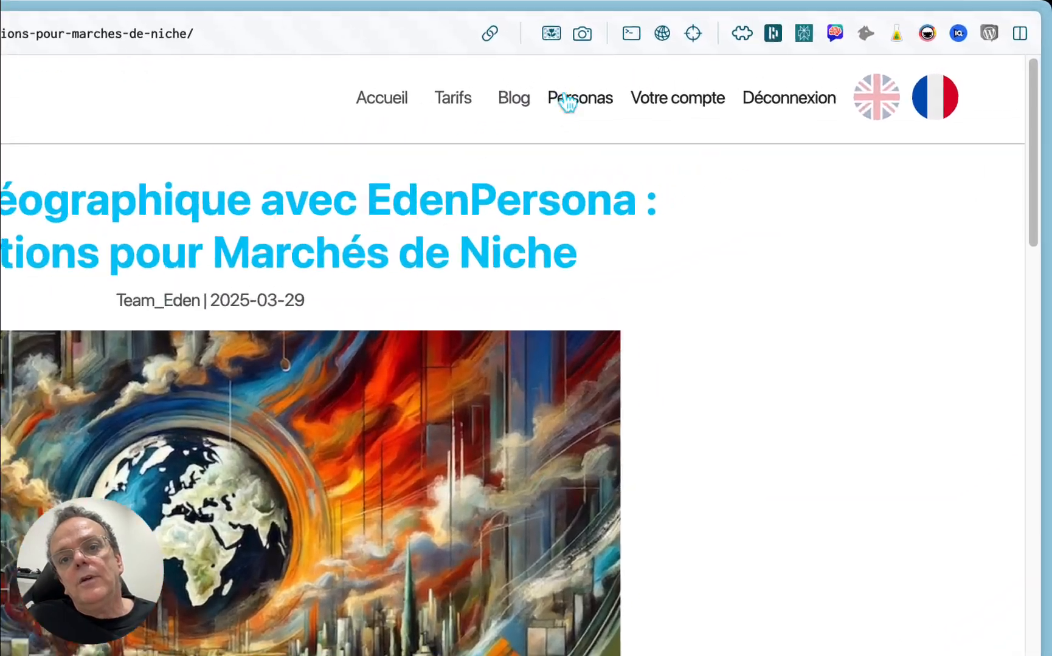
{"action": "left_click", "coordinate": [754, 62]}
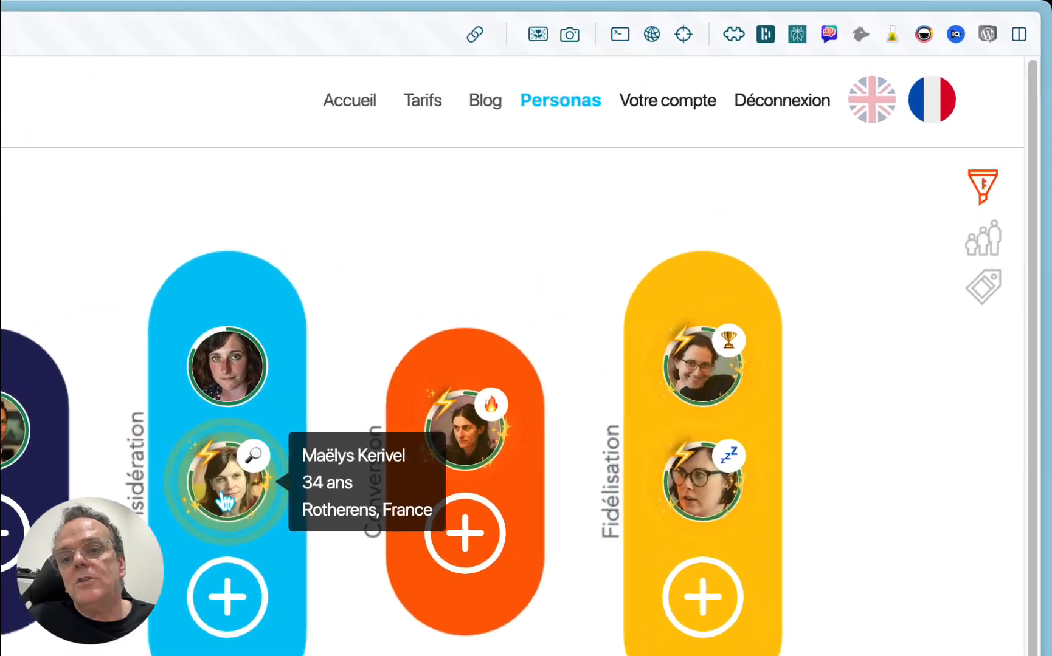
Step: Open the Explorateurs persona in the Considération stage, dismiss its guided tour and review the profile down to the data quality score
{"action": "left_click", "coordinate": [541, 305]}
{"action": "left_click", "coordinate": [199, 504]}
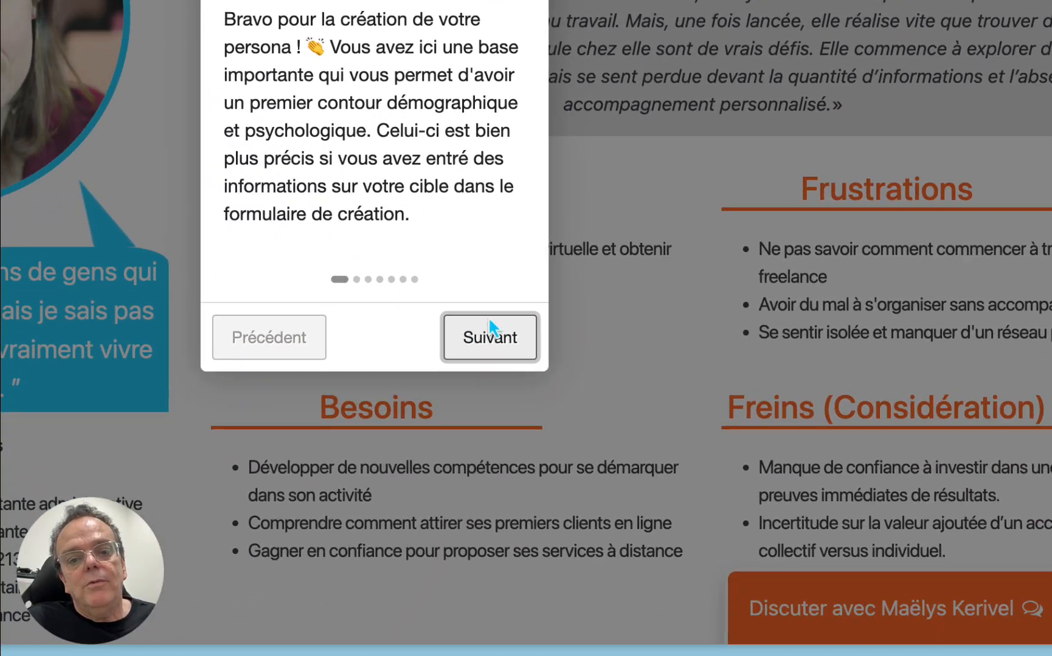
{"action": "left_click", "coordinate": [492, 335]}
{"action": "left_click", "coordinate": [418, 339]}
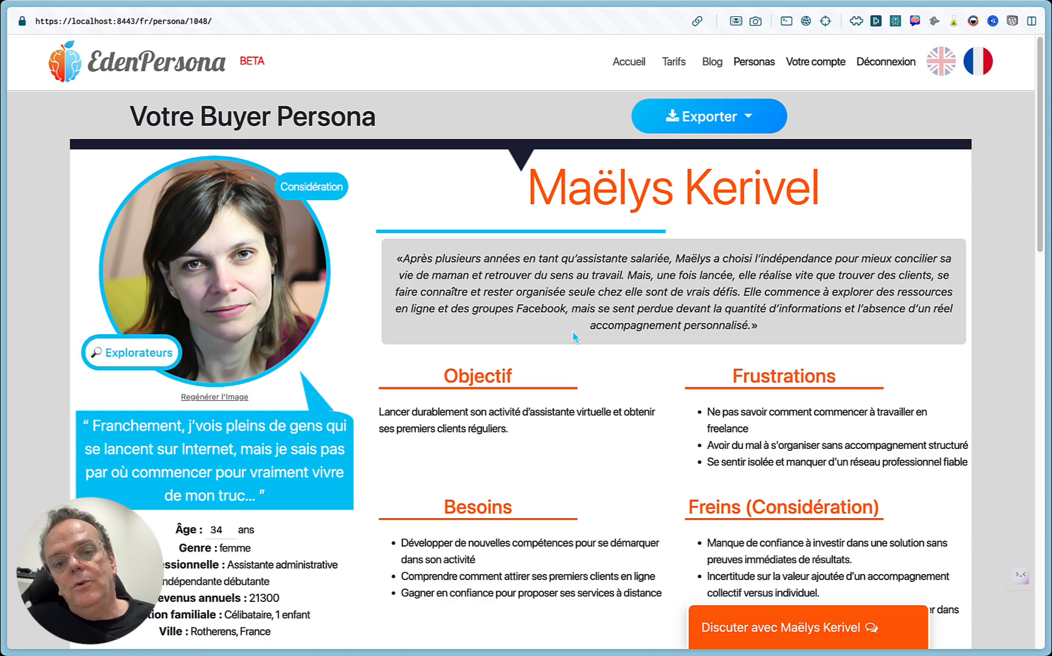
{"action": "scroll", "coordinate": [571, 332], "scroll_direction": "down", "scroll_amount": 4}
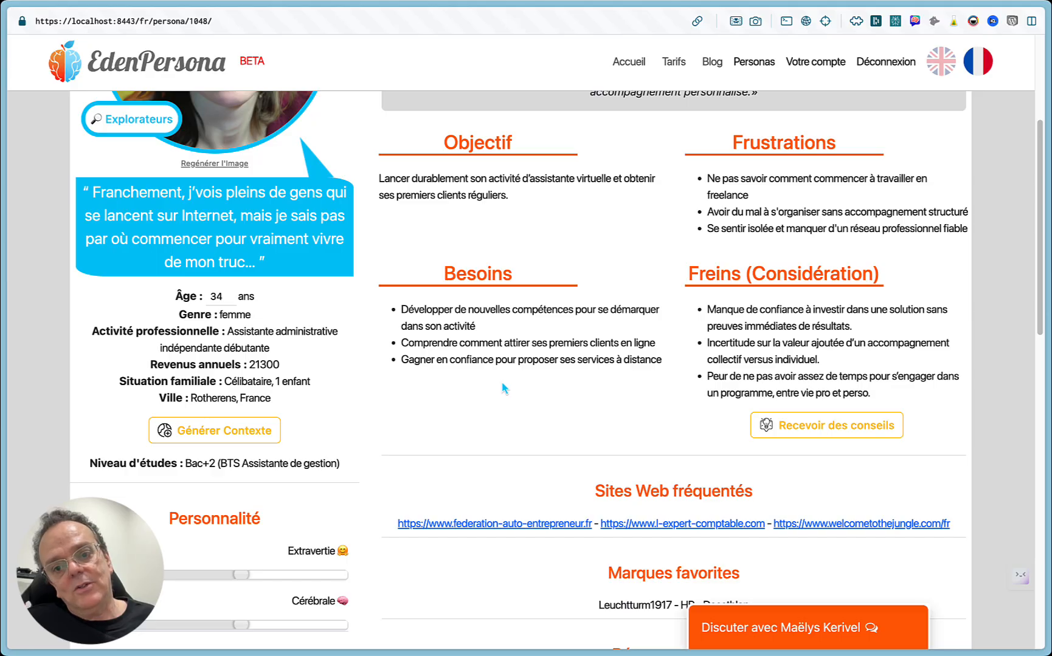
{"action": "scroll", "coordinate": [419, 429], "scroll_direction": "down", "scroll_amount": 3}
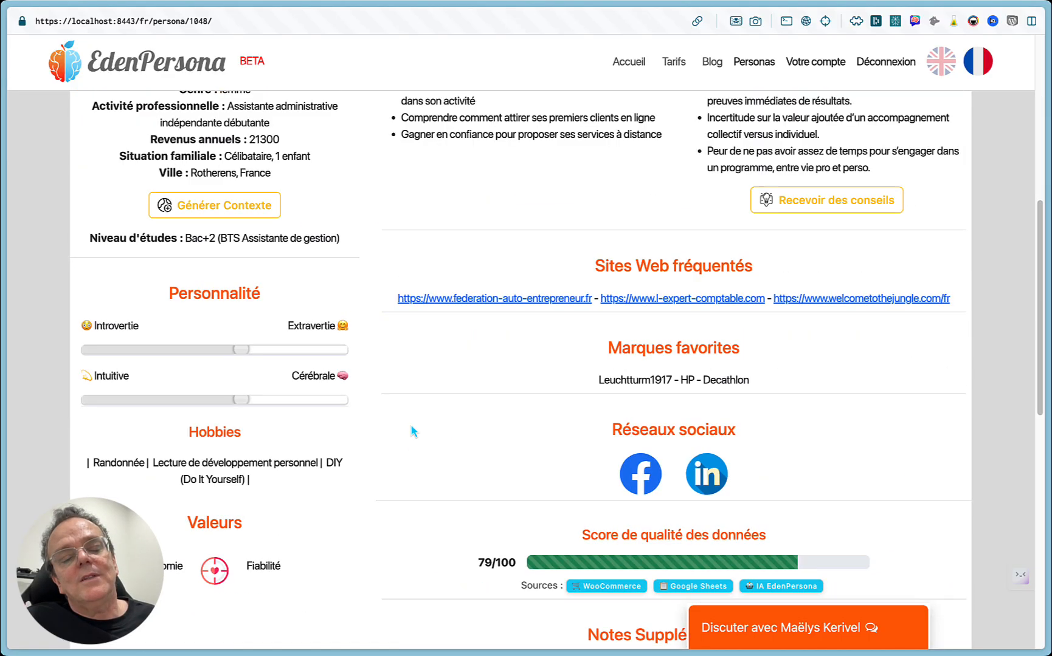
{"action": "scroll", "coordinate": [412, 429], "scroll_direction": "up", "scroll_amount": 2}
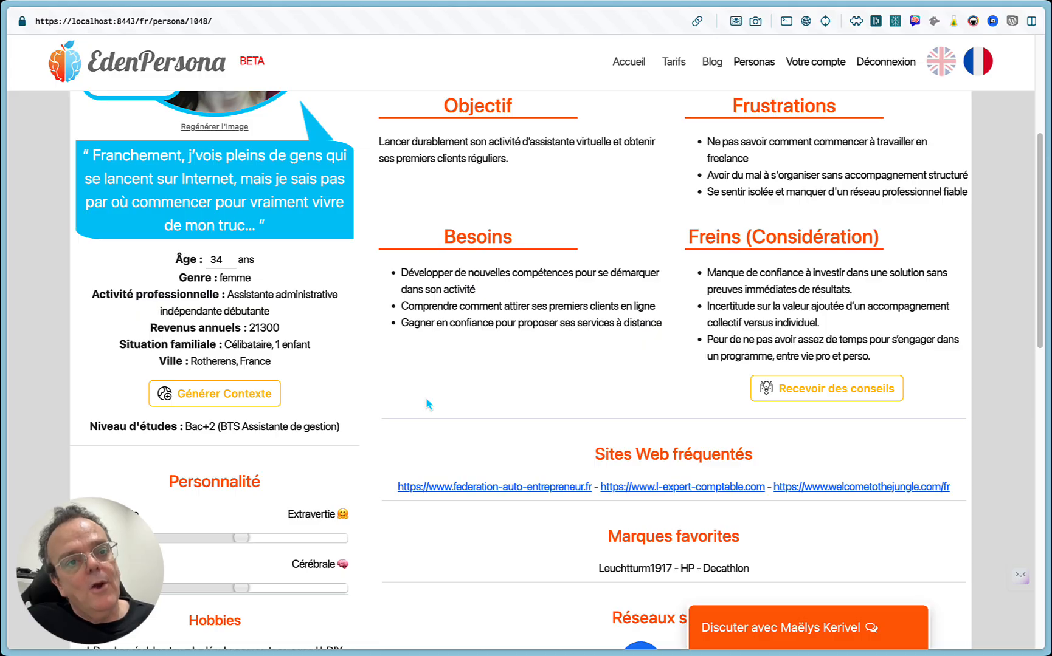
{"action": "scroll", "coordinate": [427, 404], "scroll_direction": "up", "scroll_amount": 4}
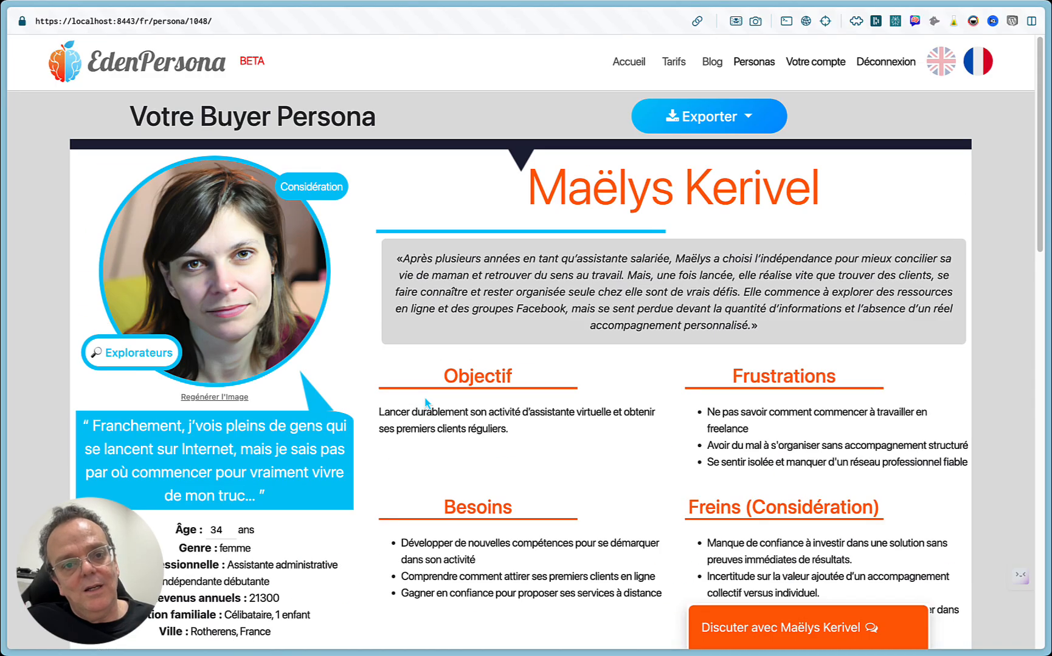